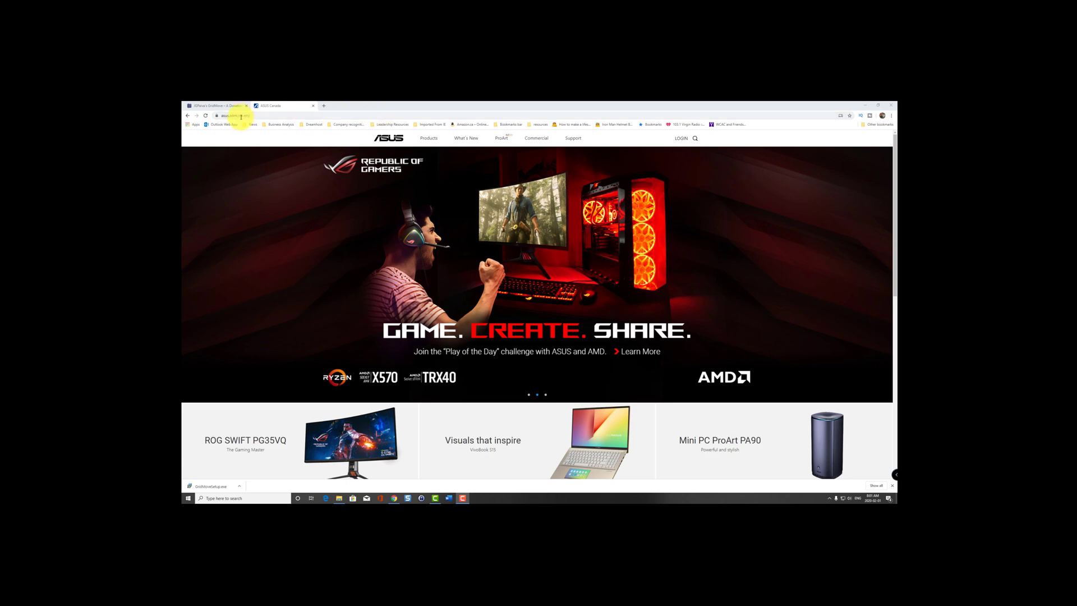
Go from the ASUS Canada site to the ASUS Support page
click(240, 116)
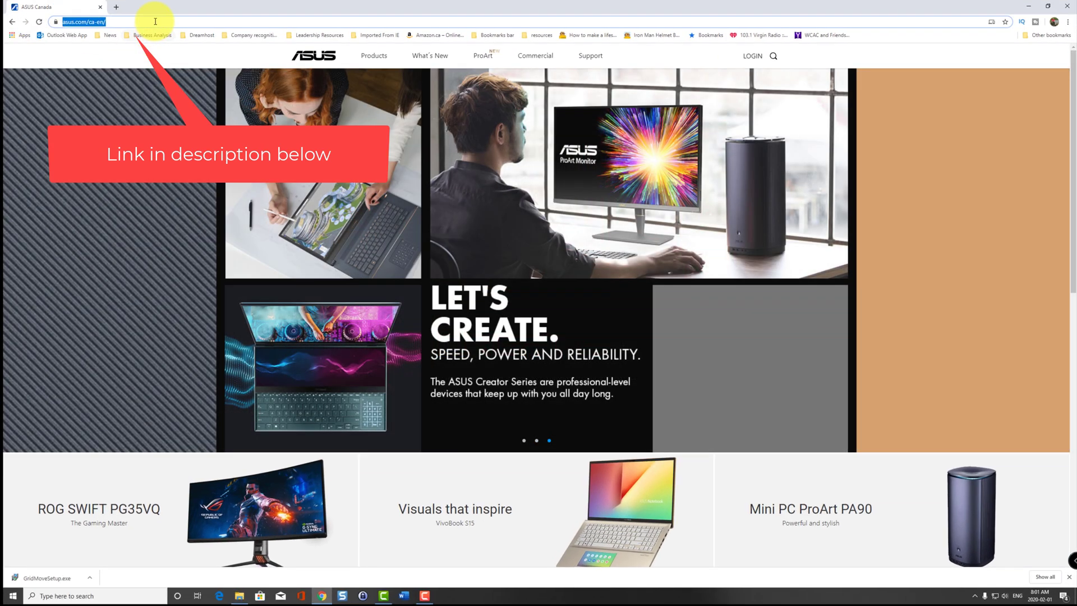
click(96, 22)
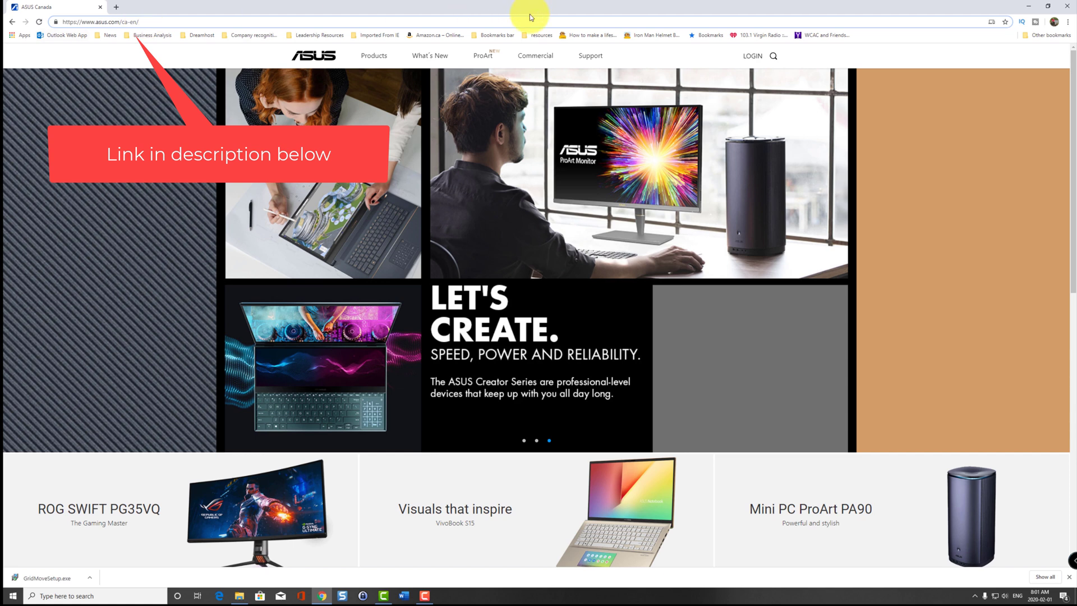
click(588, 60)
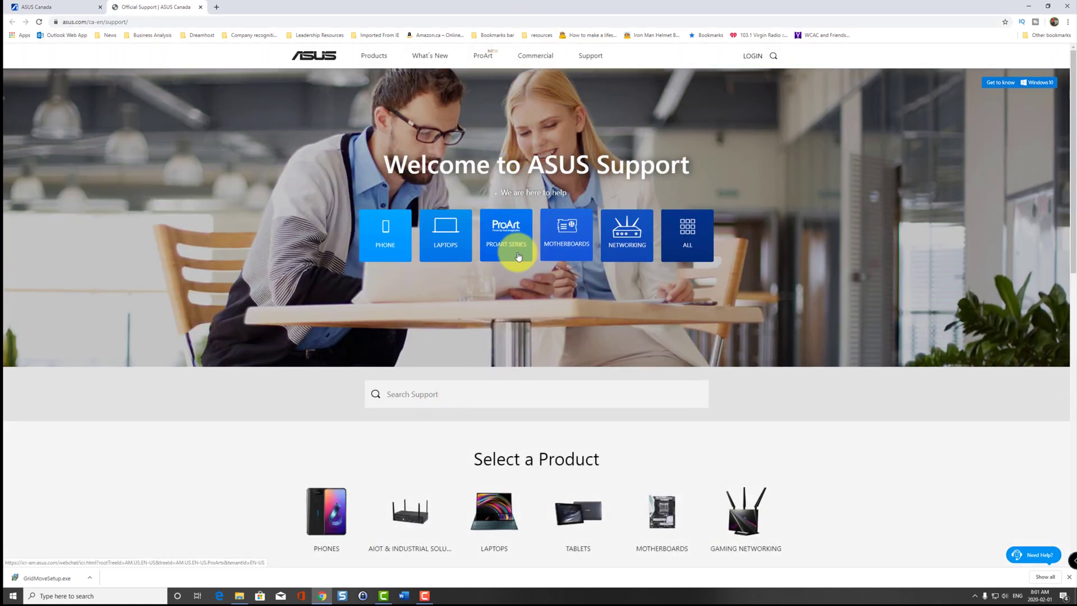
Show all products, open Graphics Cards support, and choose NVIDIA Series as the product series
scroll(471, 392, down, 2)
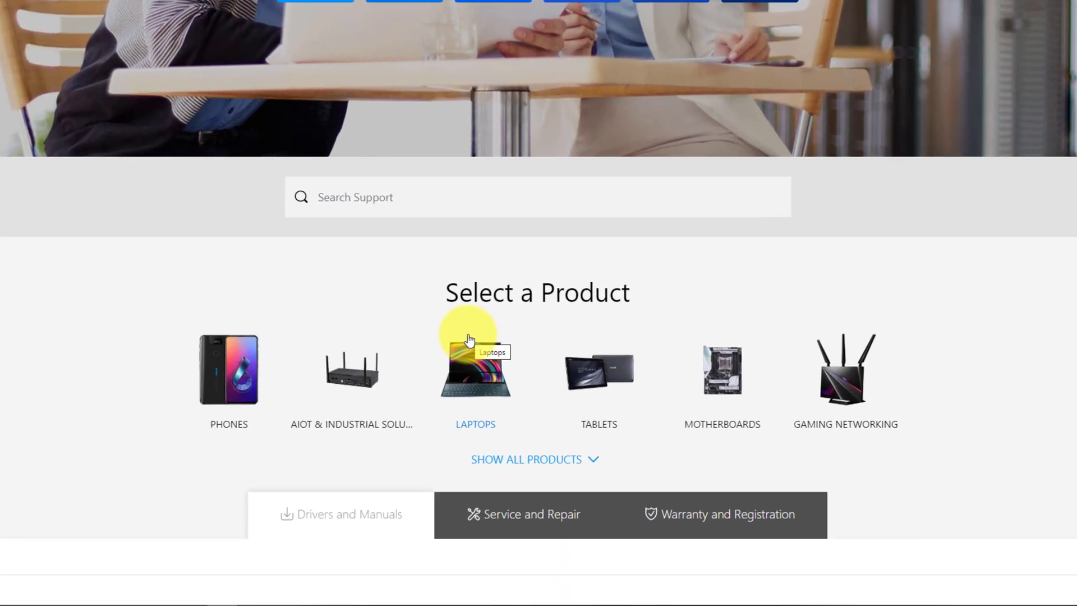
click(557, 460)
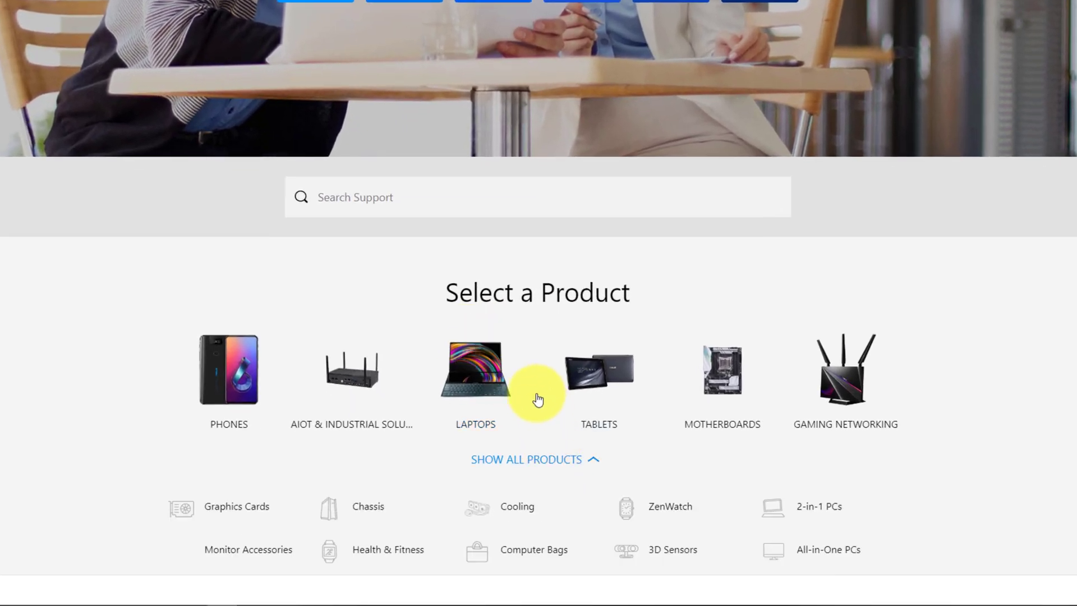
scroll(533, 393, down, 5)
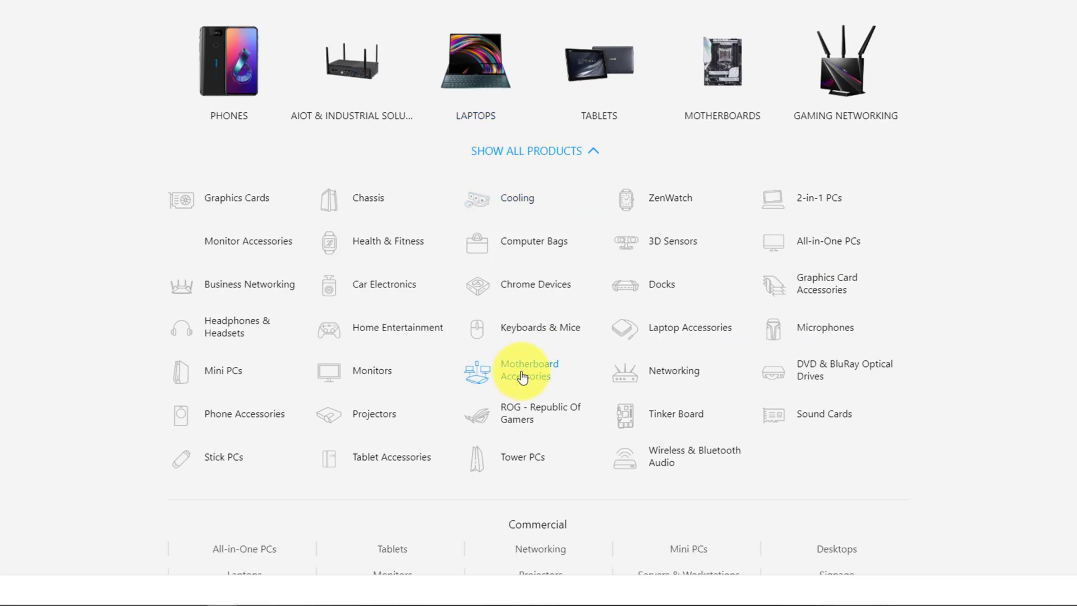
click(243, 208)
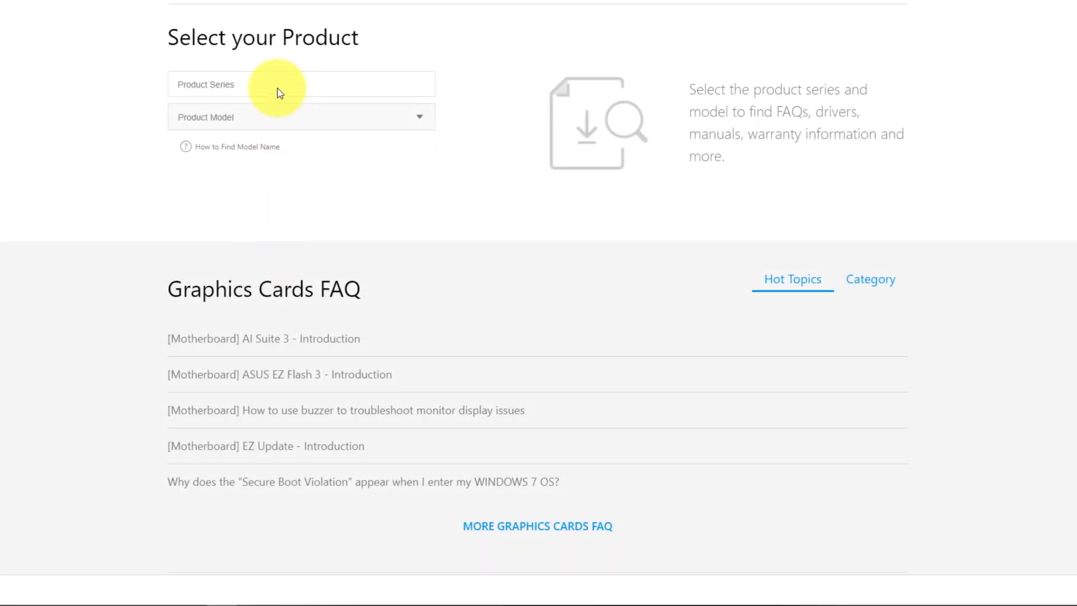
click(278, 90)
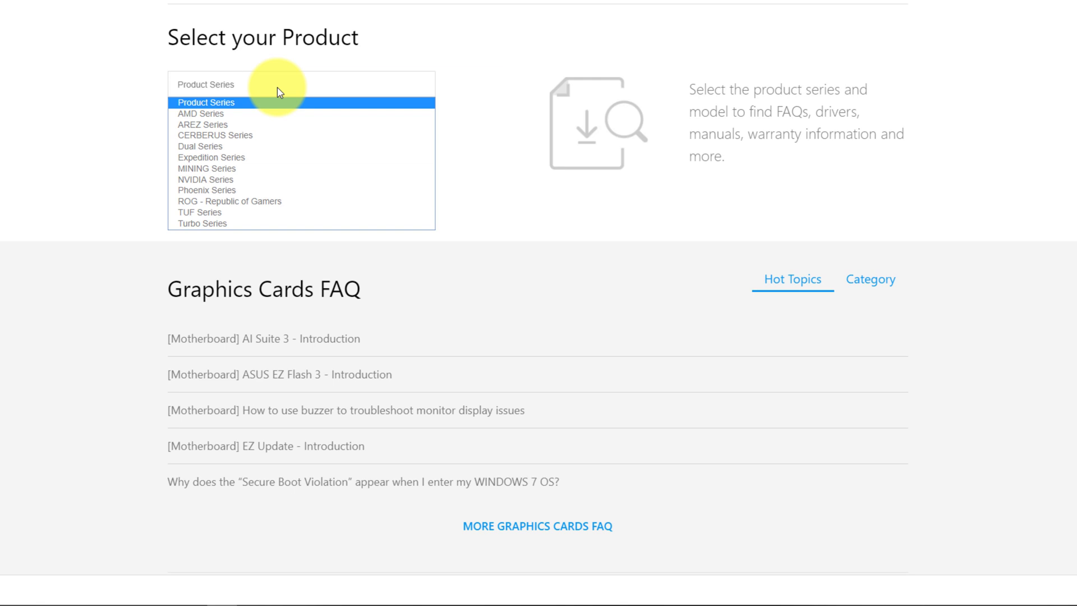
click(270, 180)
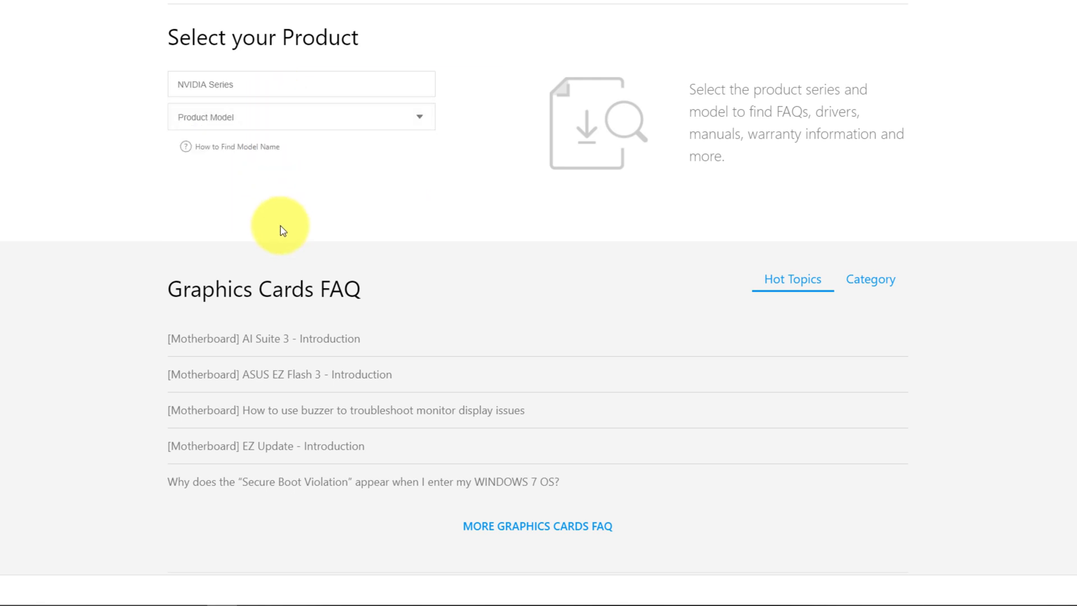
Select ROG-STRIX-RTX2080S-O8G-GAMING from the Product Model list
click(420, 115)
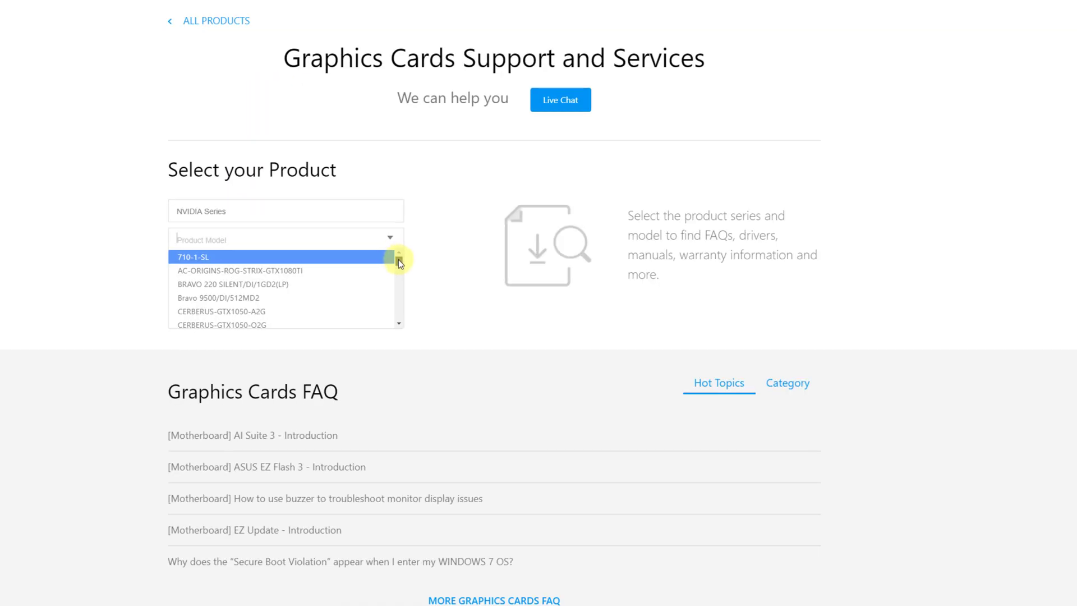
drag(398, 259, 395, 317)
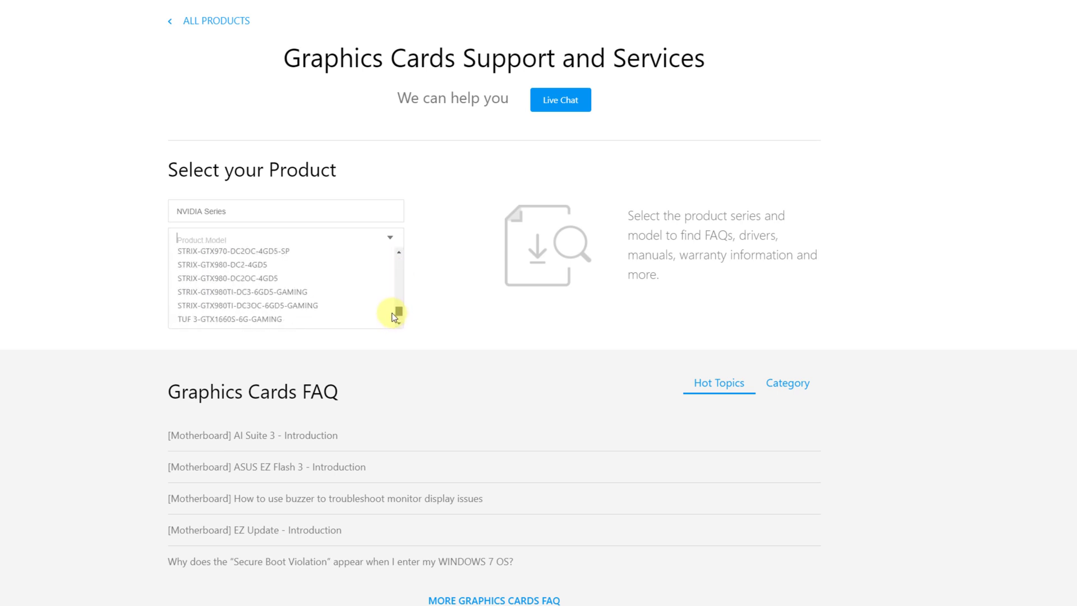
scroll(391, 303, up, 5)
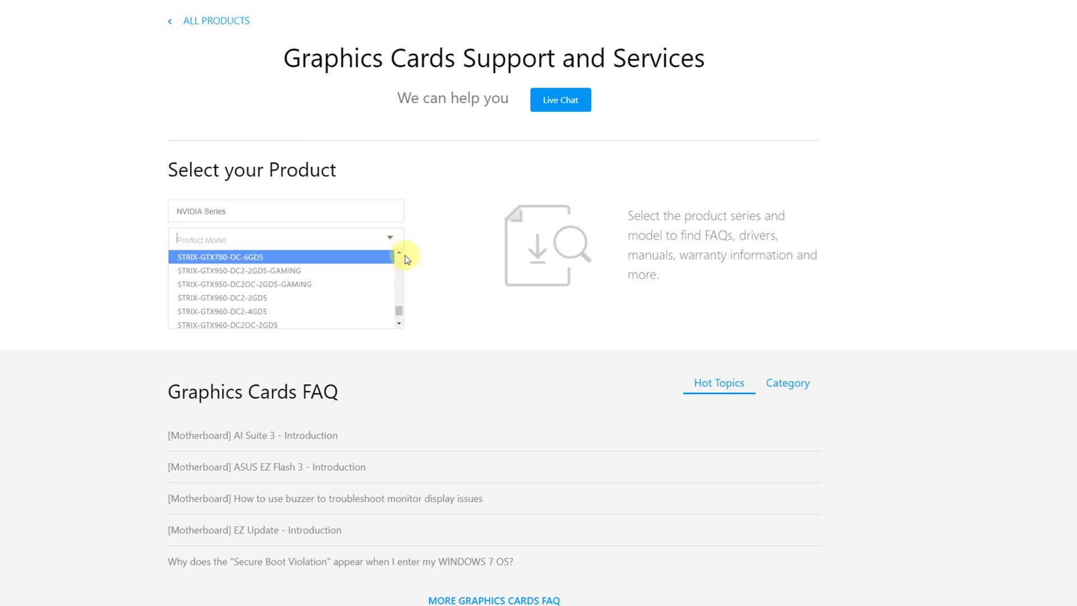
drag(402, 254, 402, 254)
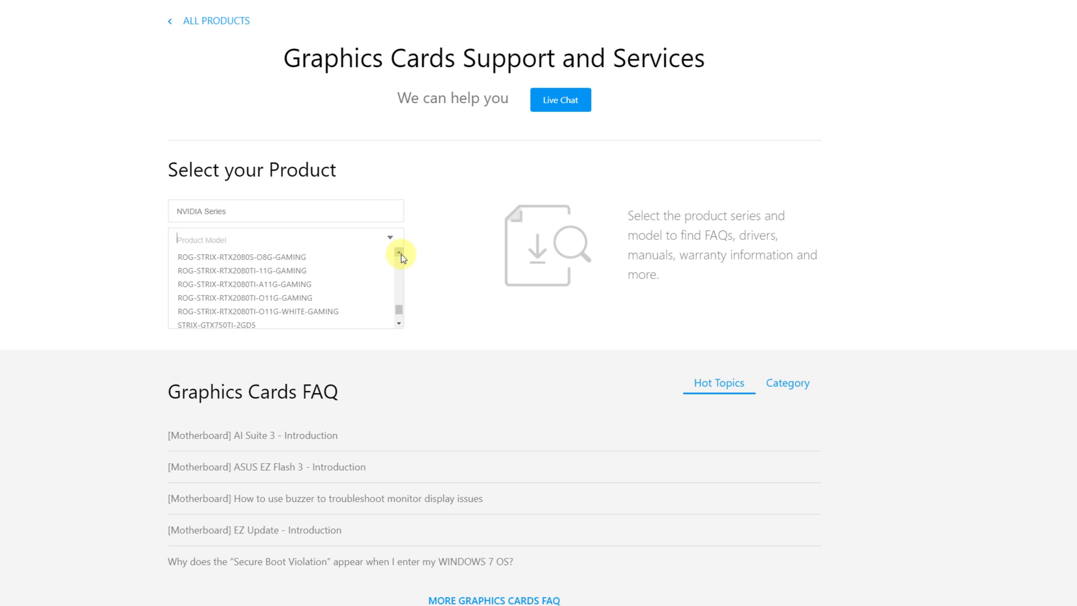
click(367, 259)
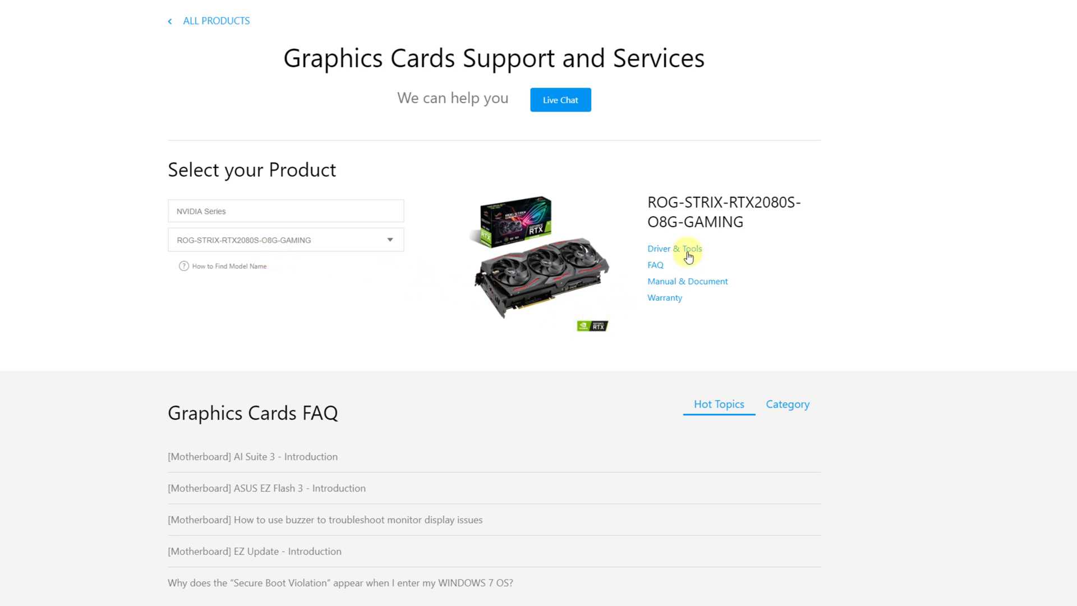
Open Driver & Tools for the card and list its Windows 10 64-bit downloads
click(687, 249)
scroll(539, 320, down, 1)
click(507, 278)
click(502, 312)
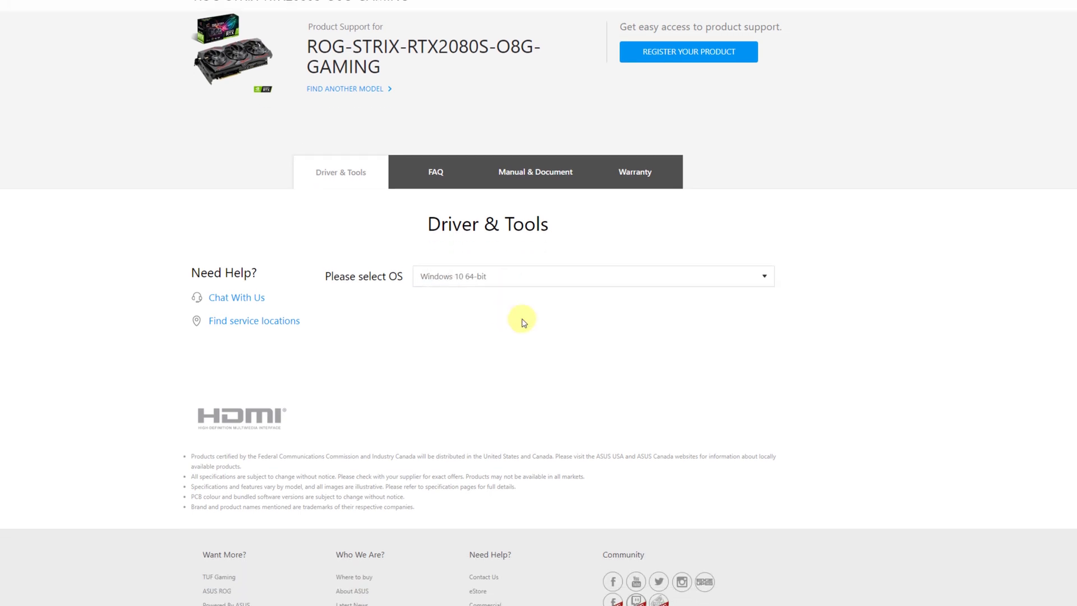
scroll(522, 323, down, 4)
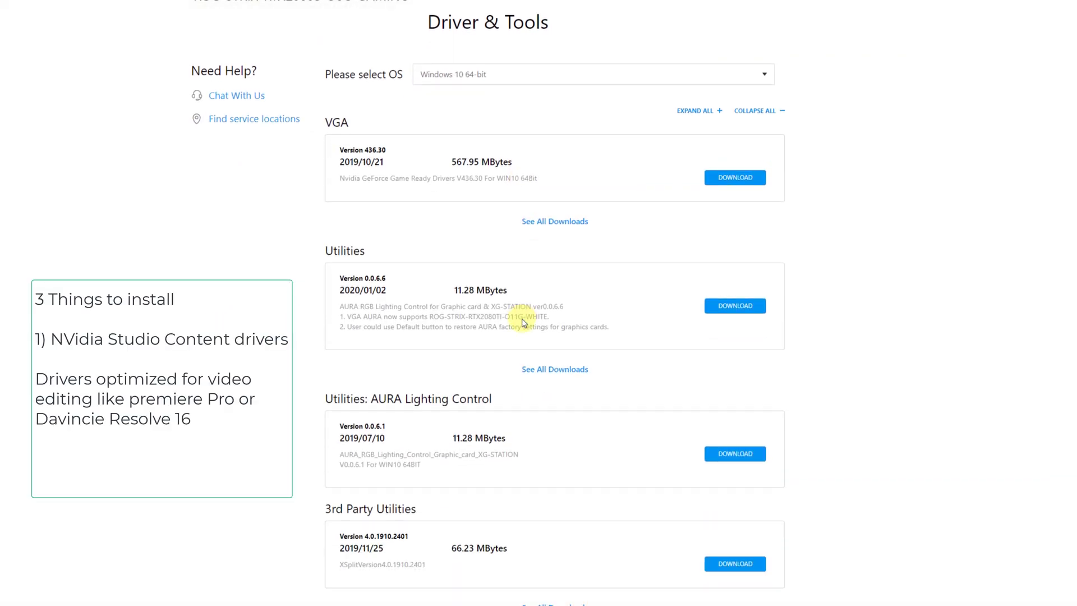
scroll(521, 323, down, 5)
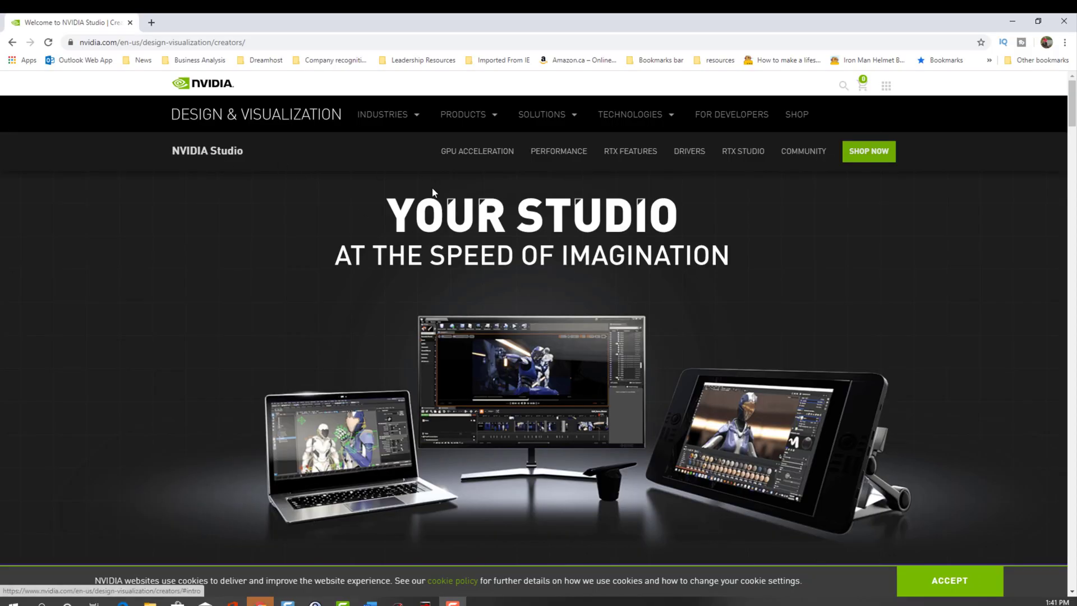
scroll(442, 196, down, 8)
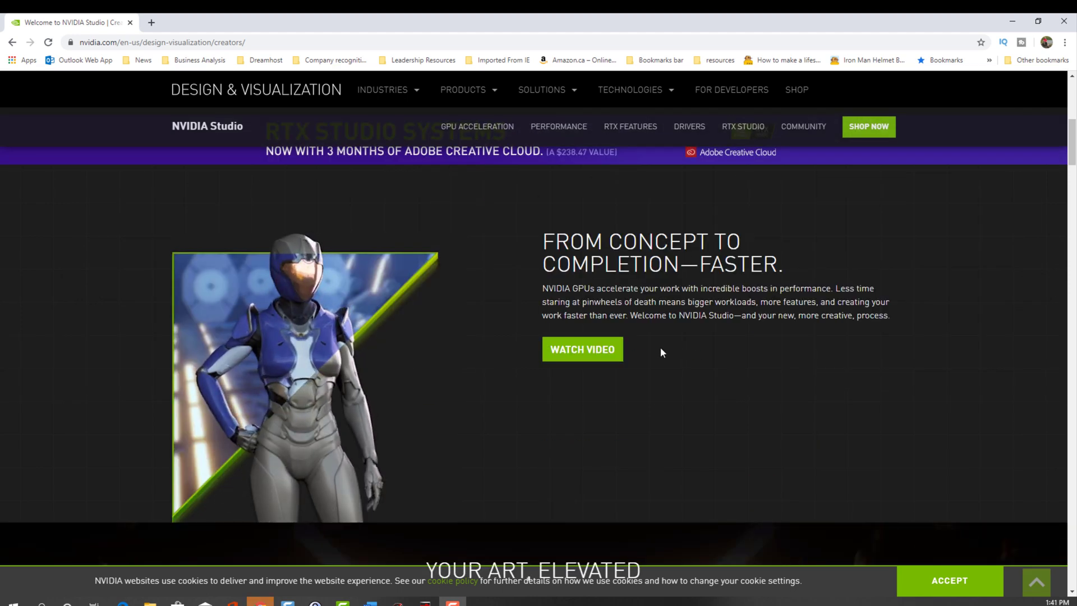
scroll(650, 352, down, 1)
scroll(632, 357, down, 5)
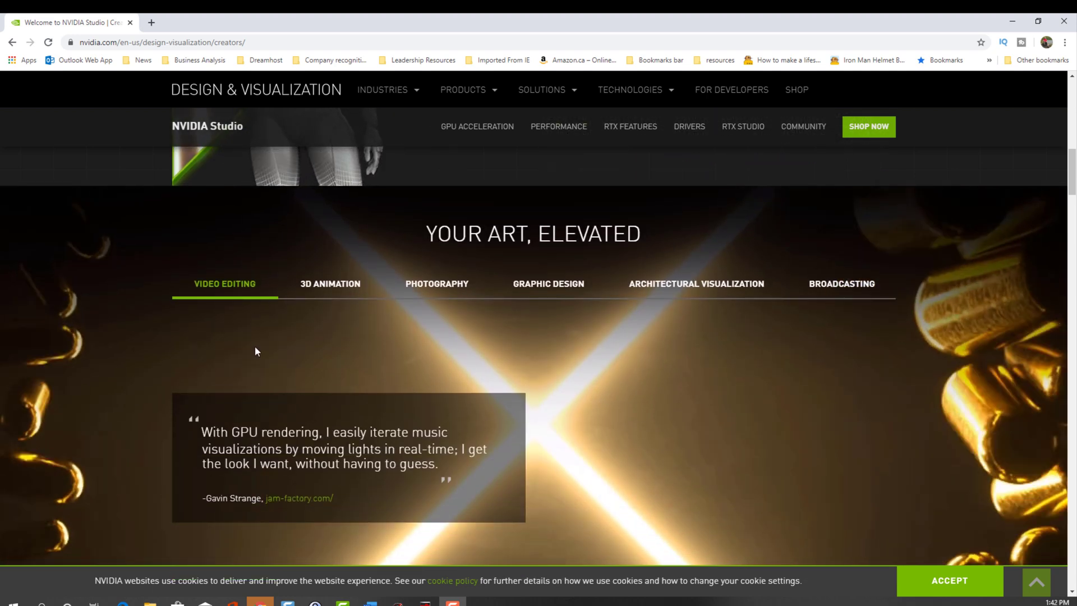
scroll(264, 356, down, 6)
scroll(279, 354, down, 4)
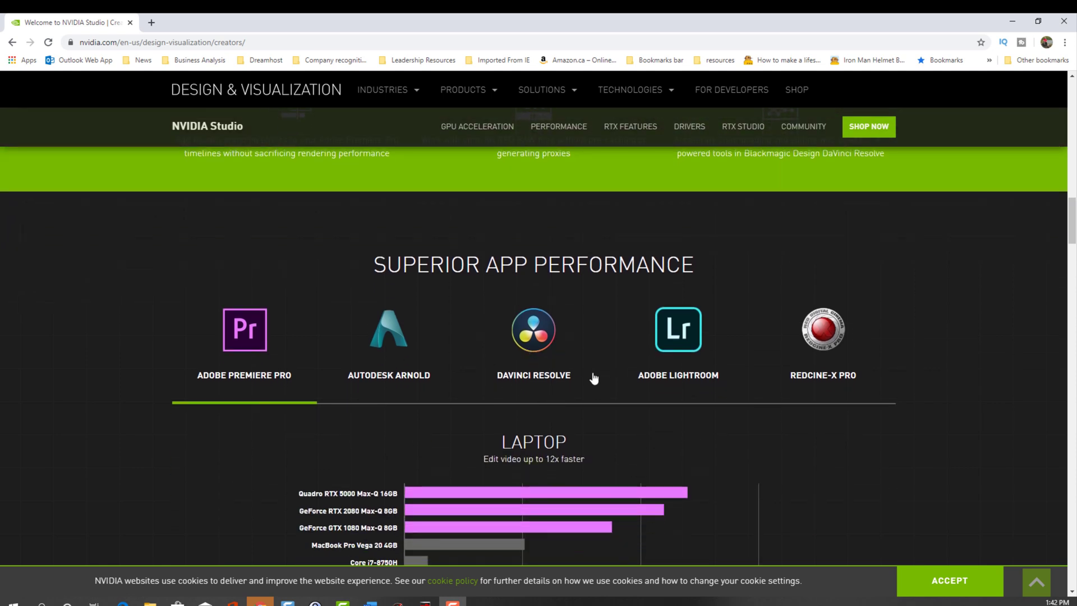
scroll(594, 379, down, 2)
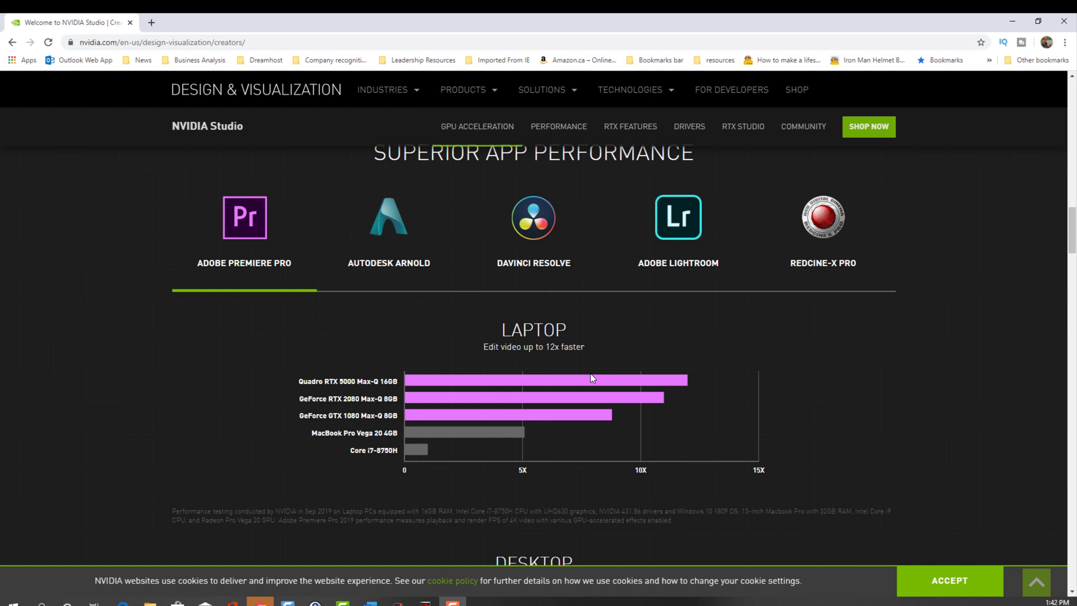
scroll(592, 378, down, 1)
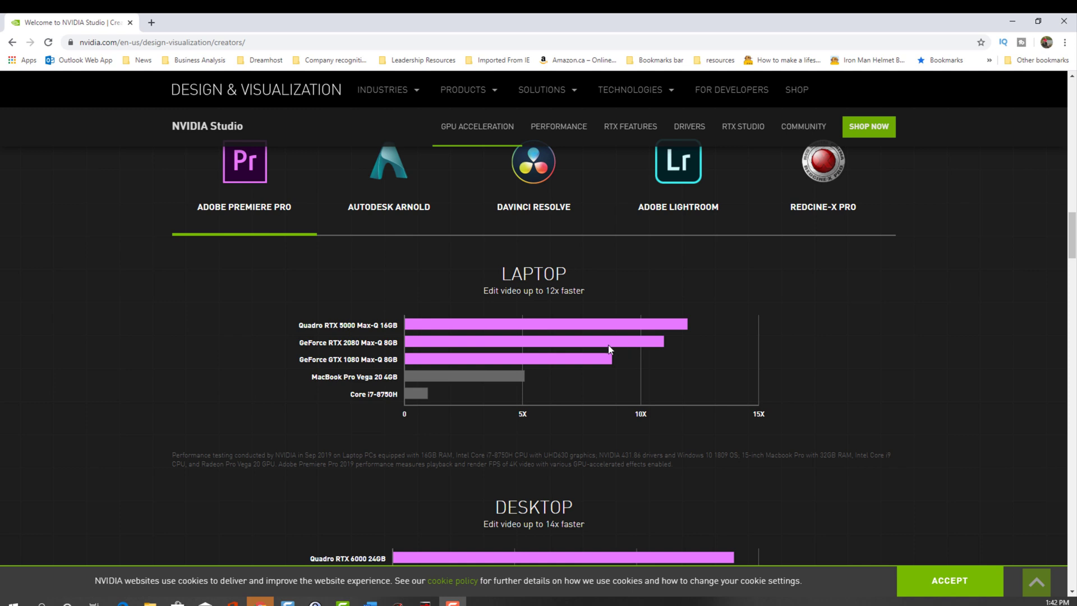
scroll(607, 349, down, 3)
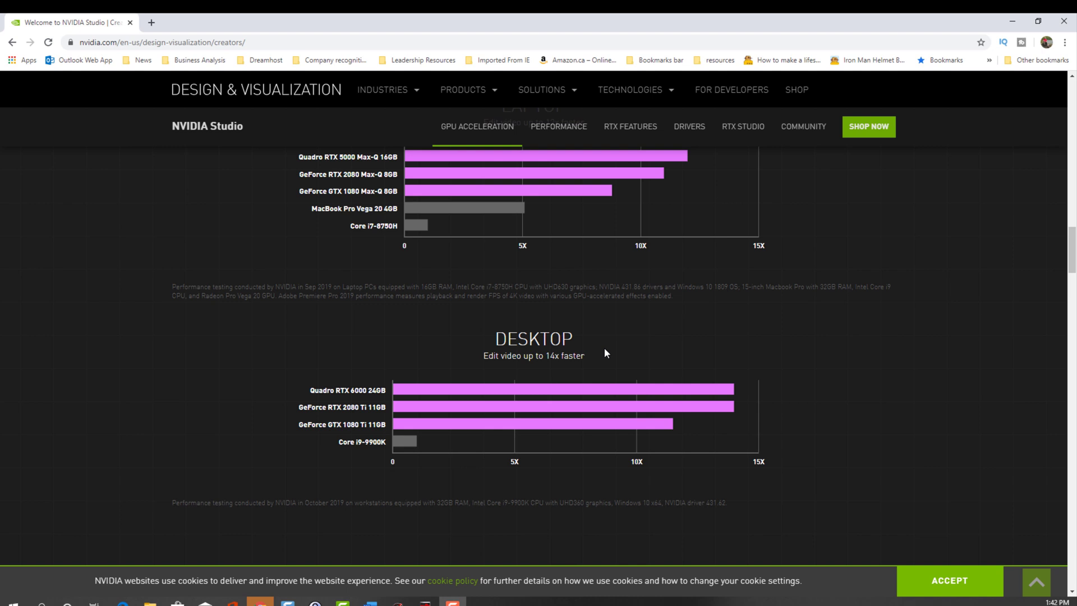
scroll(604, 349, down, 1)
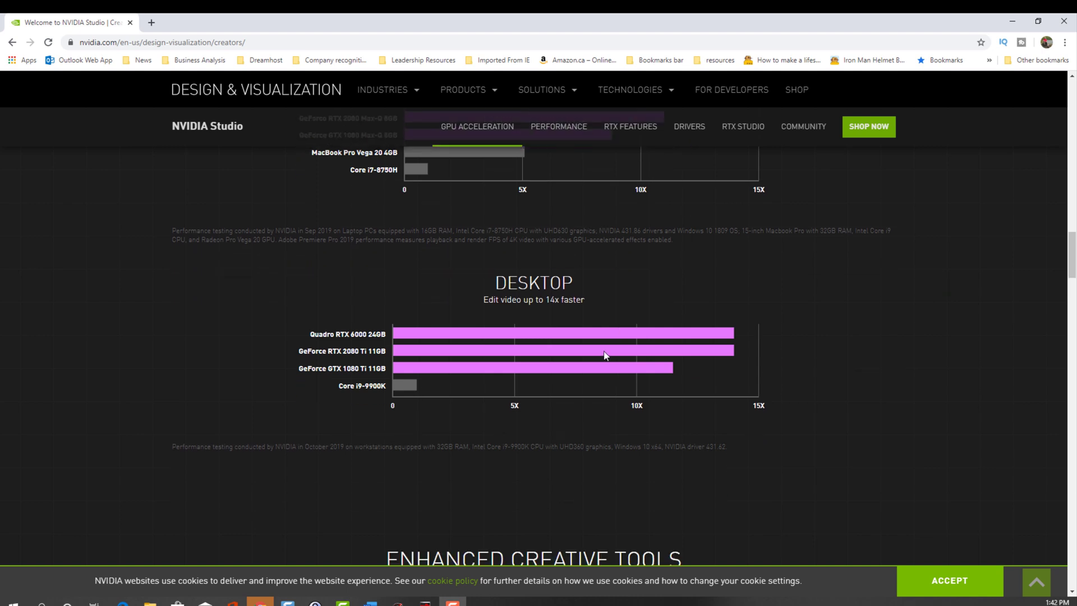
scroll(604, 355, down, 6)
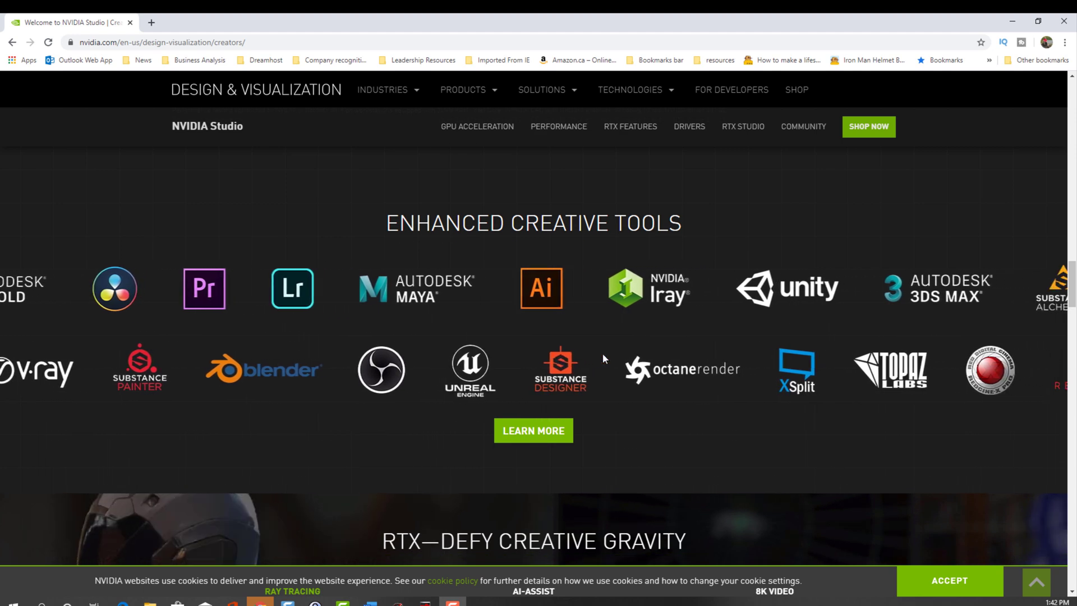
scroll(601, 354, down, 4)
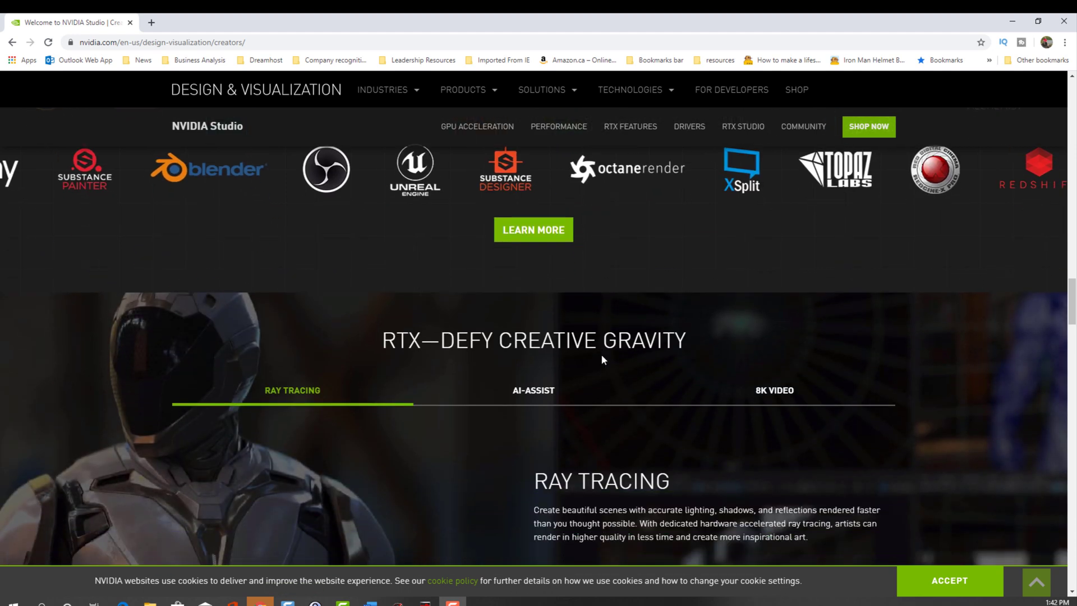
scroll(601, 359, down, 7)
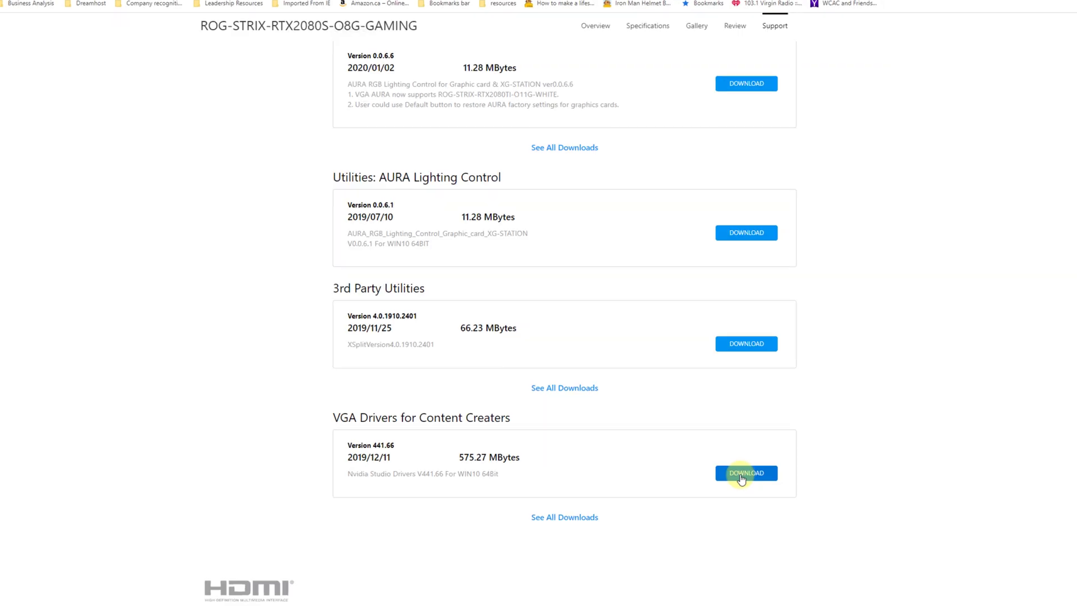
Download the version 441.66 content-creator Studio driver and save it to Downloads
click(565, 517)
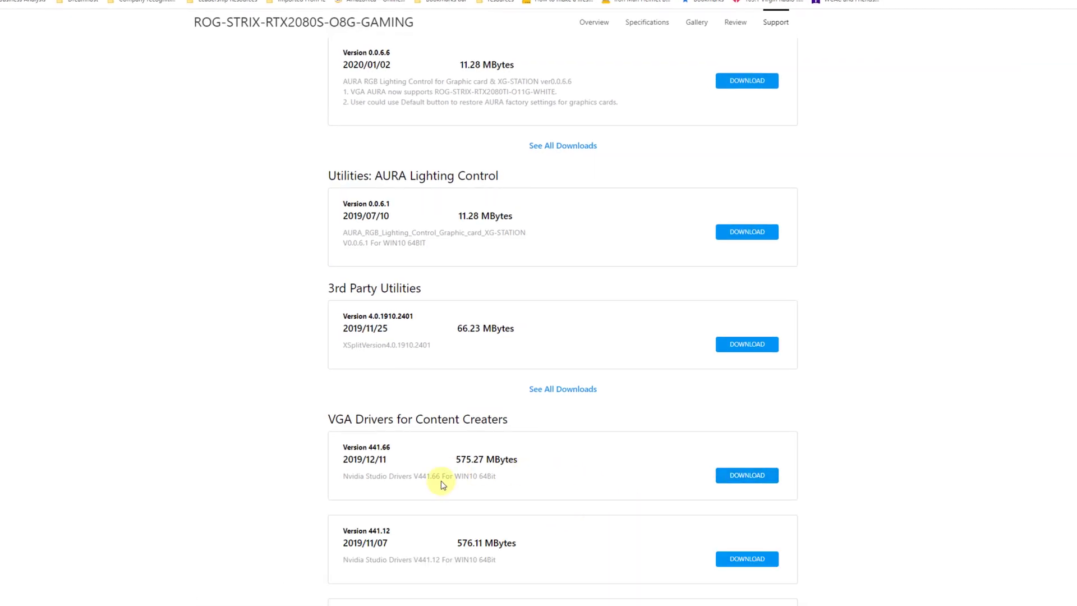
scroll(438, 477, down, 5)
scroll(421, 466, up, 2)
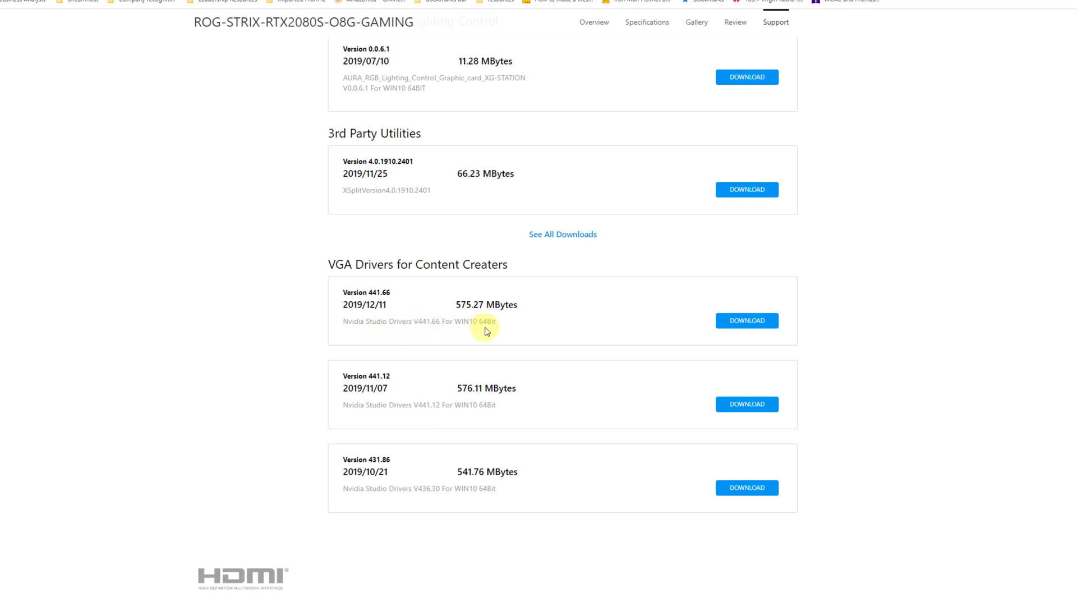
click(747, 320)
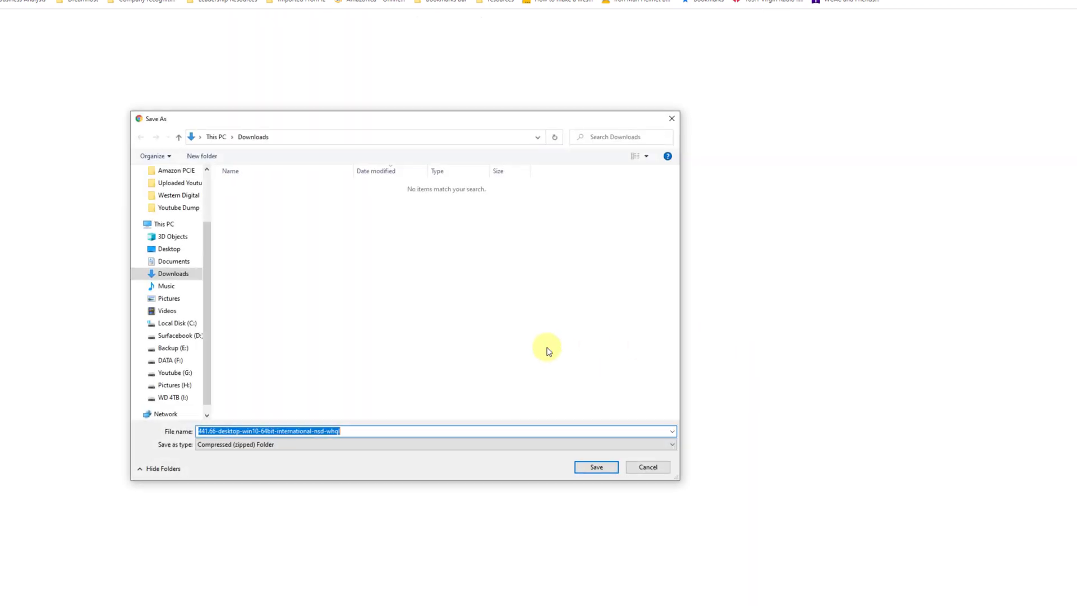
click(610, 469)
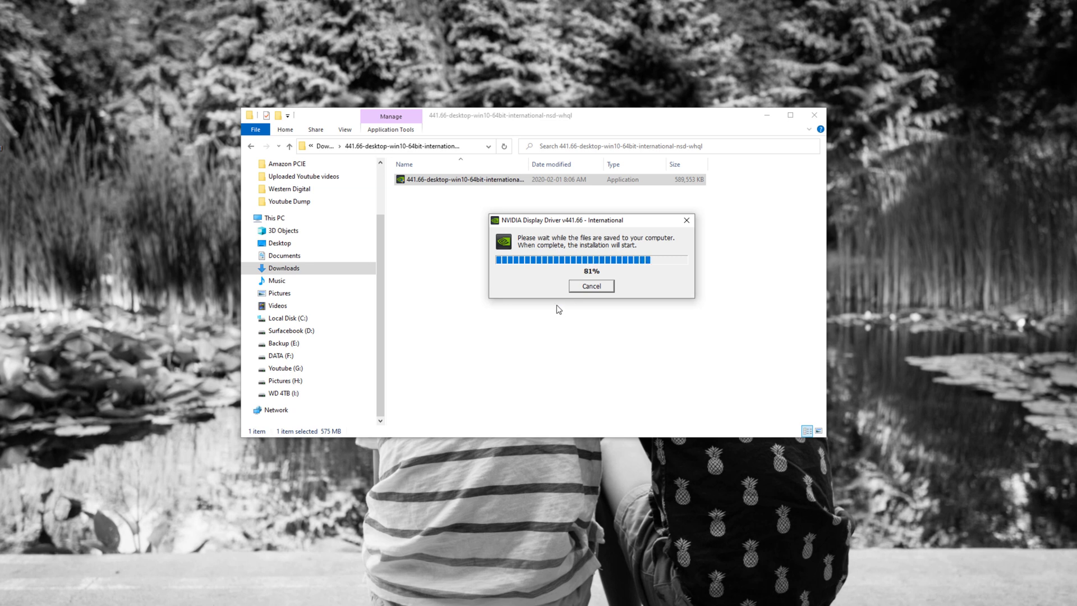
Install NVIDIA graphics driver 441.66 and close the installer when finished
click(767, 115)
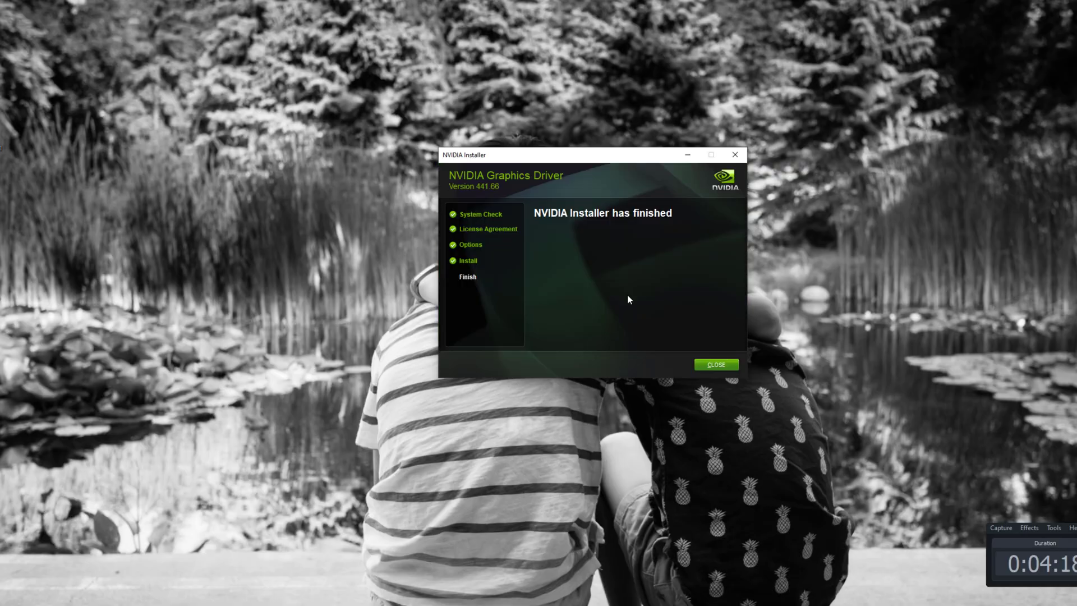
click(715, 364)
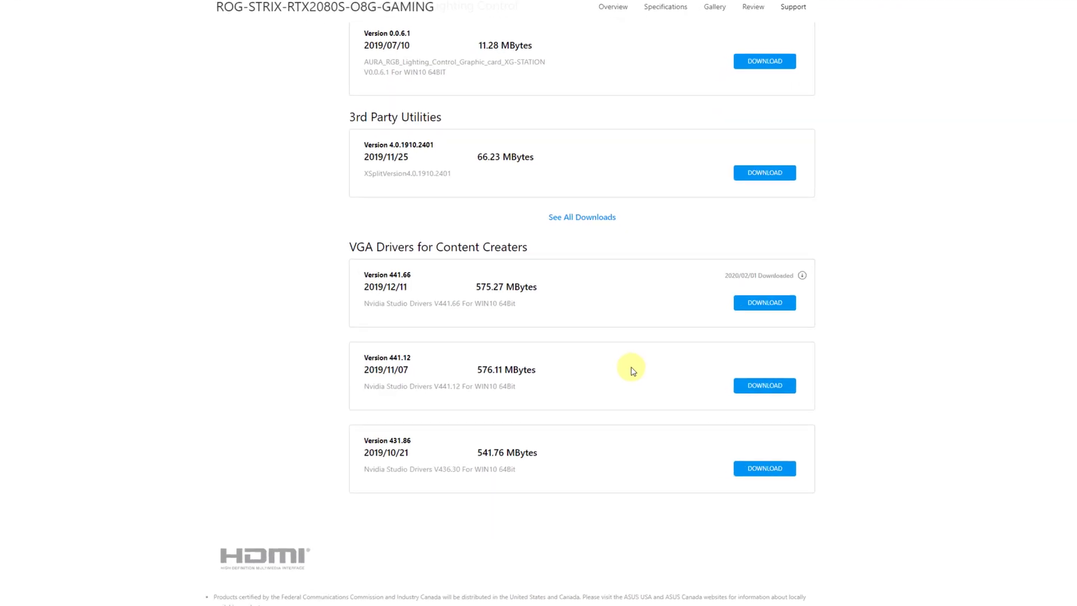
scroll(630, 365, up, 5)
scroll(557, 312, up, 2)
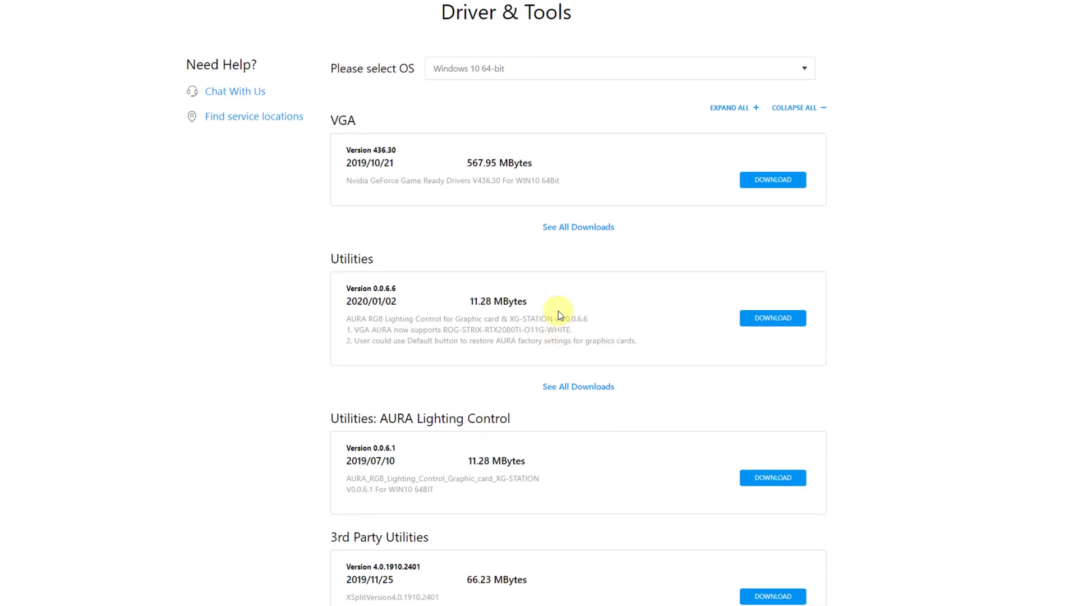
Expand Utilities and save the AURA RGB Lighting Control 0.0.6.6 zip to Downloads
click(559, 386)
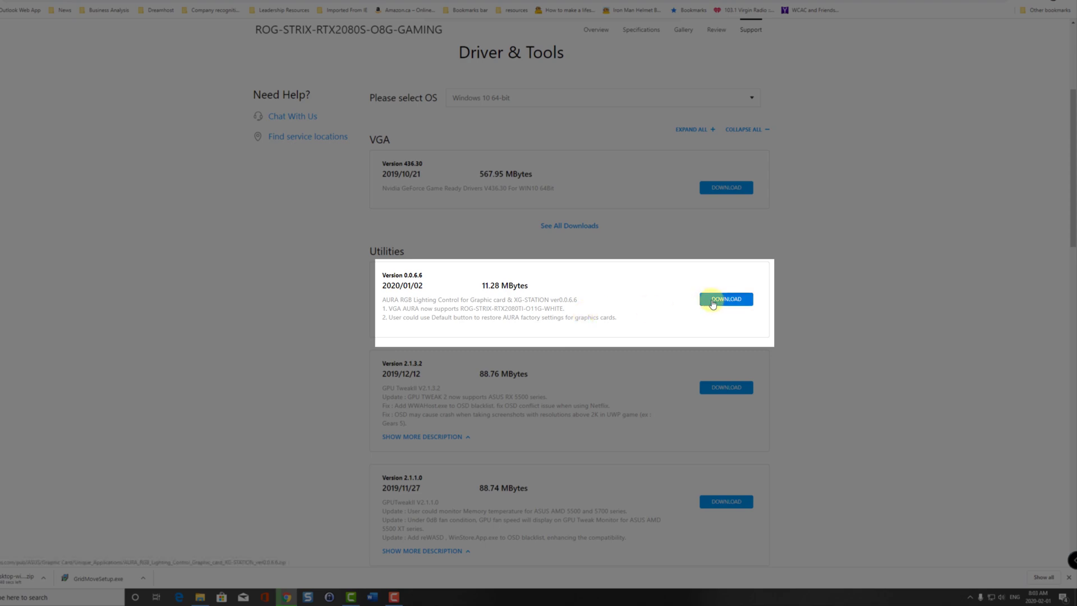
click(712, 301)
click(598, 409)
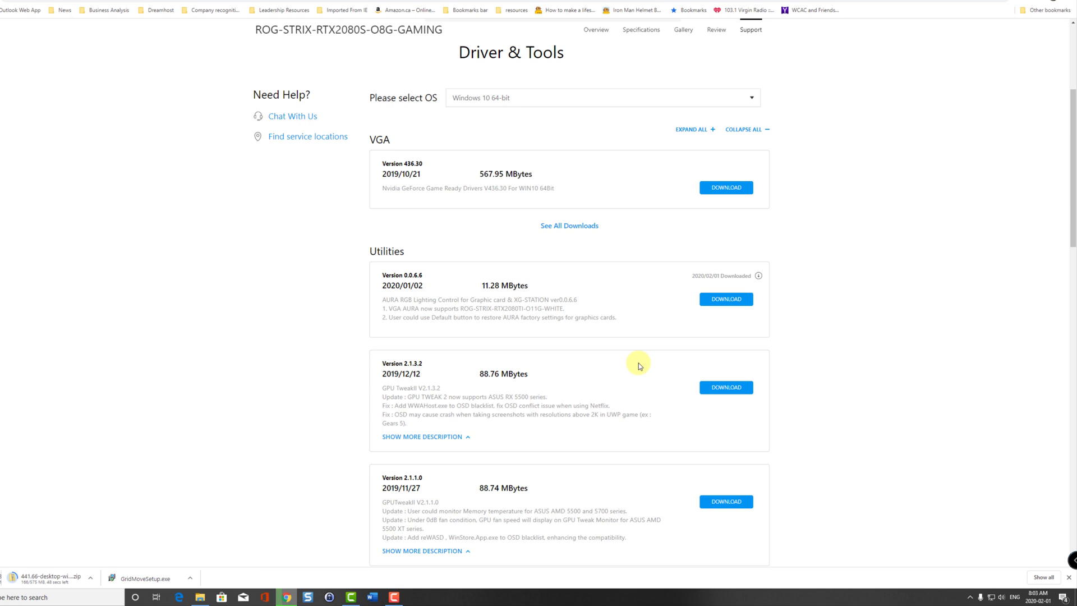
Save the GPU Tweak II 2.1.3.2 zip to Downloads
scroll(628, 370, down, 1)
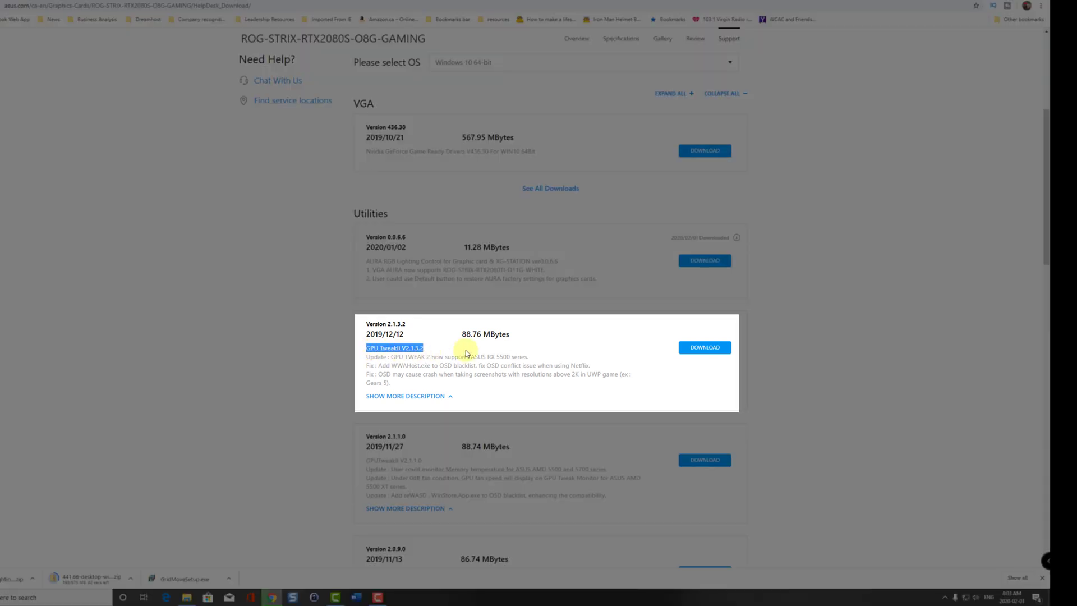
click(465, 350)
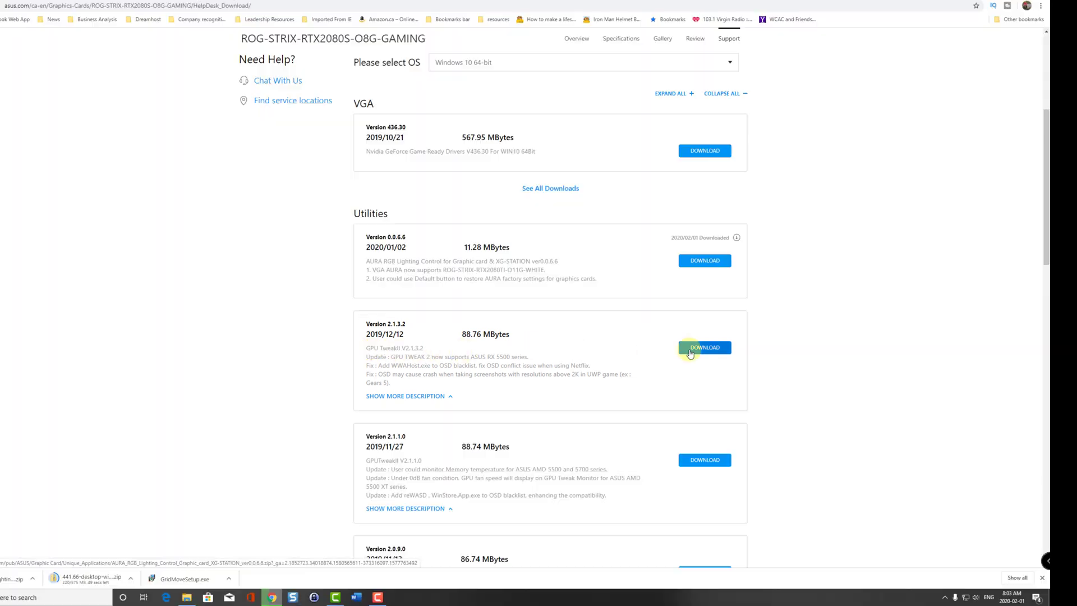
click(689, 349)
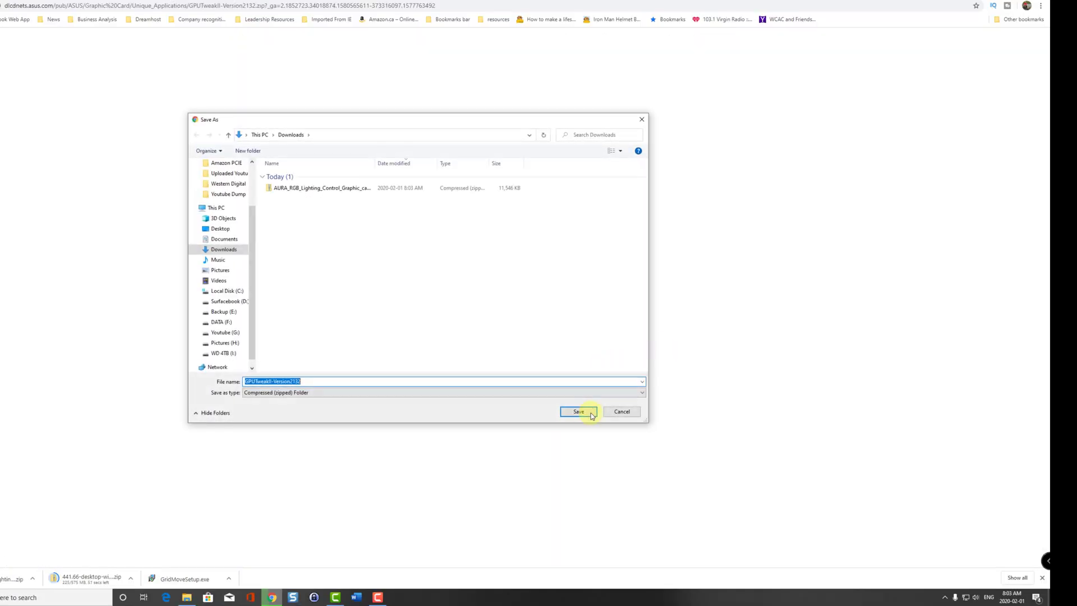
click(579, 412)
scroll(583, 364, down, 5)
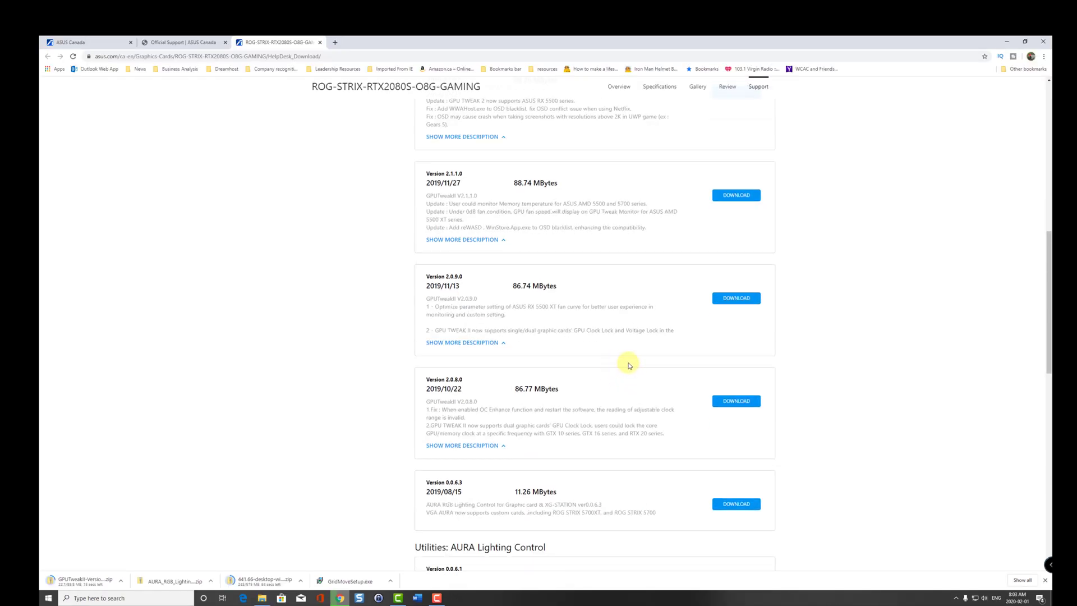
Run the setup program inside the GPUTweakII-Version2132 zip
scroll(628, 365, down, 3)
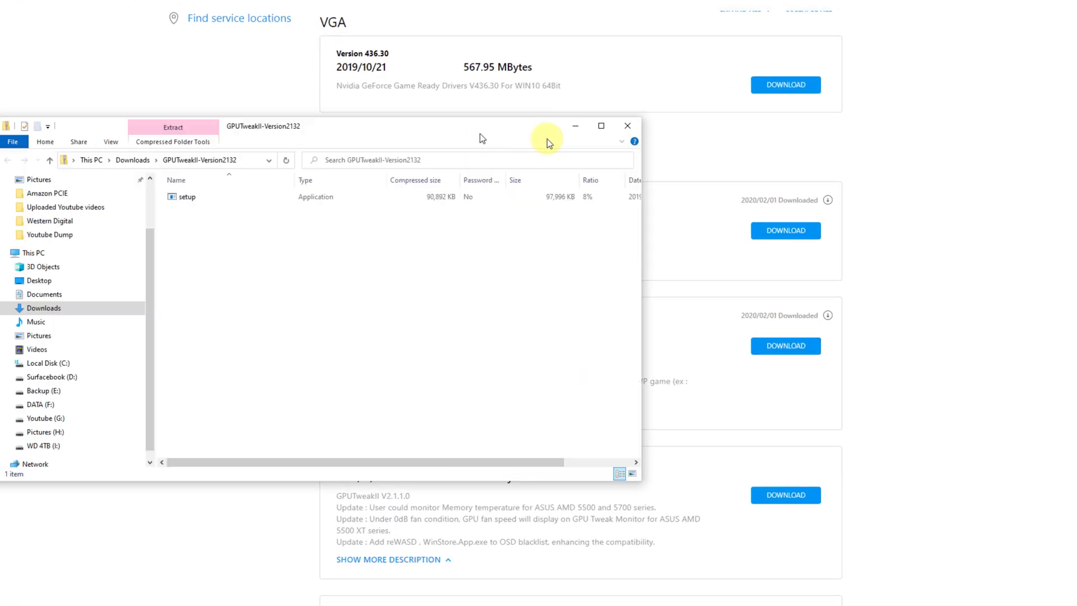
drag(559, 144, 655, 177)
click(310, 233)
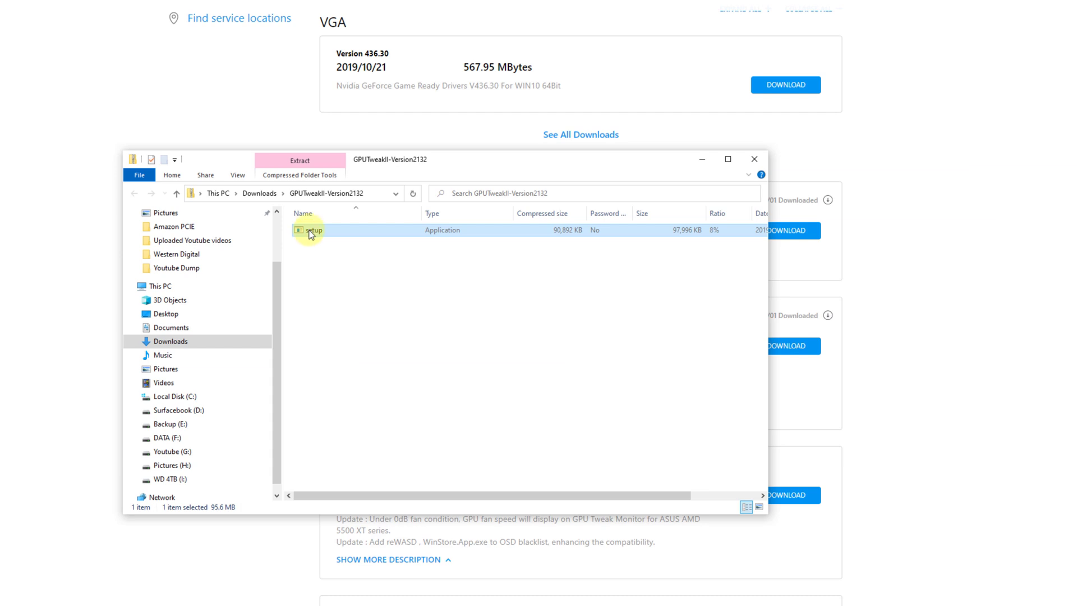
double_click(310, 231)
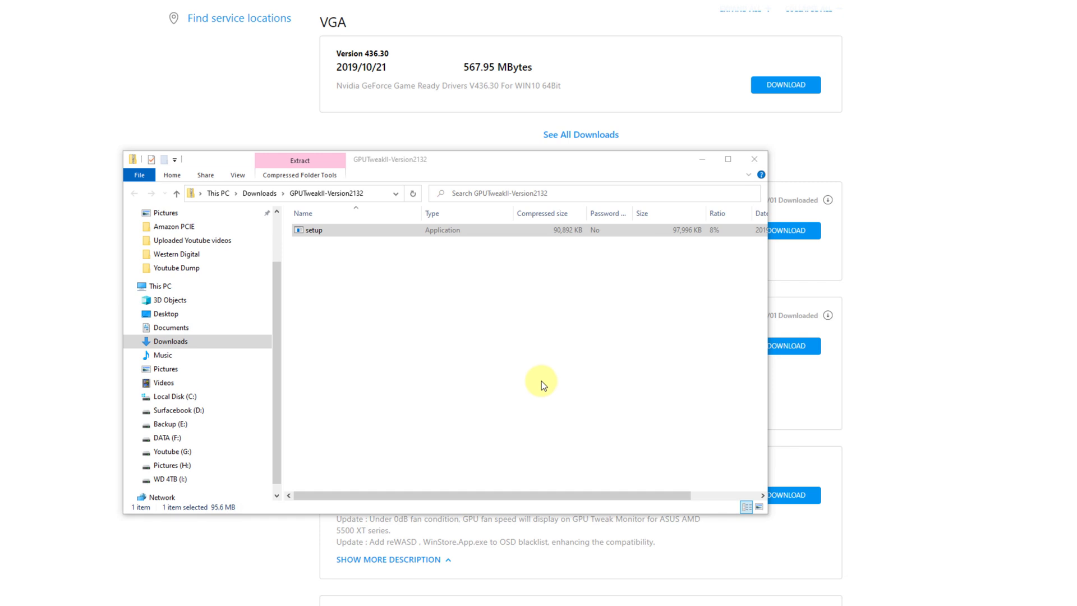
Install GPU Tweak II to the default folder in Simple Mode, postponing the restart
click(567, 429)
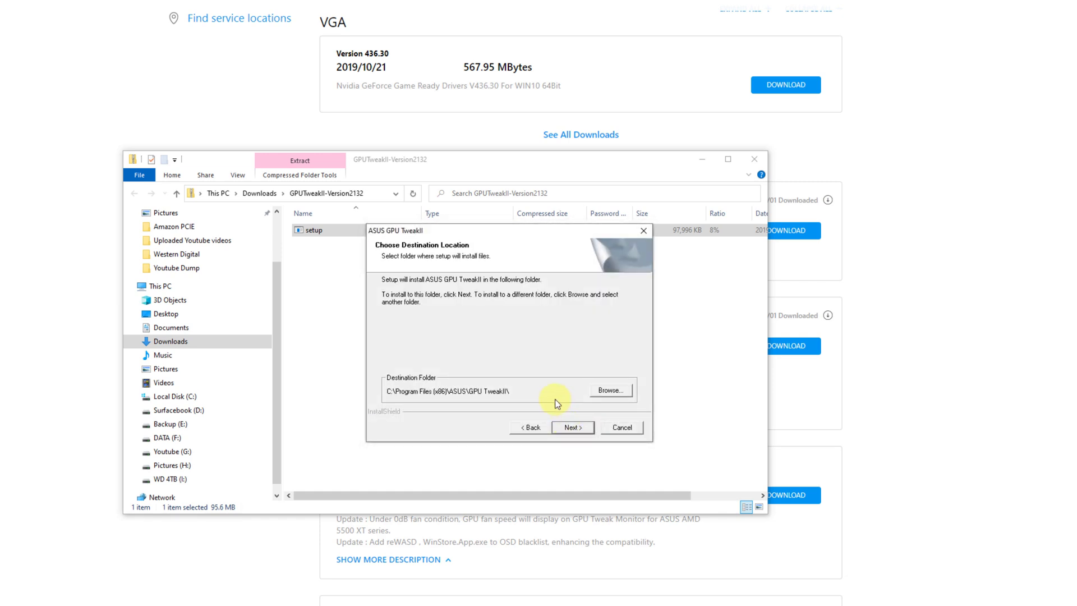
key(Return)
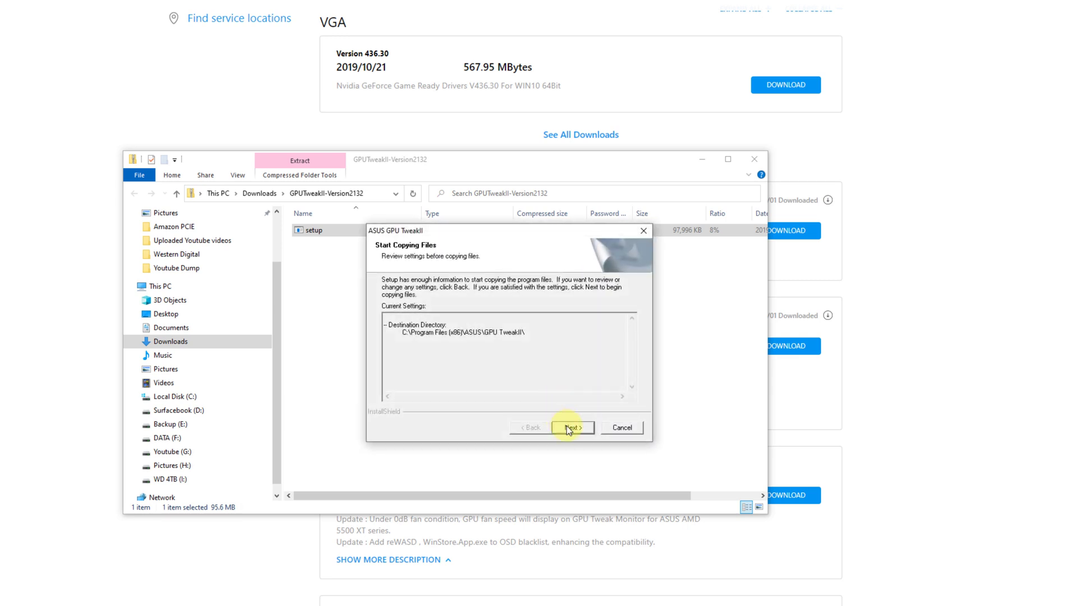
click(566, 426)
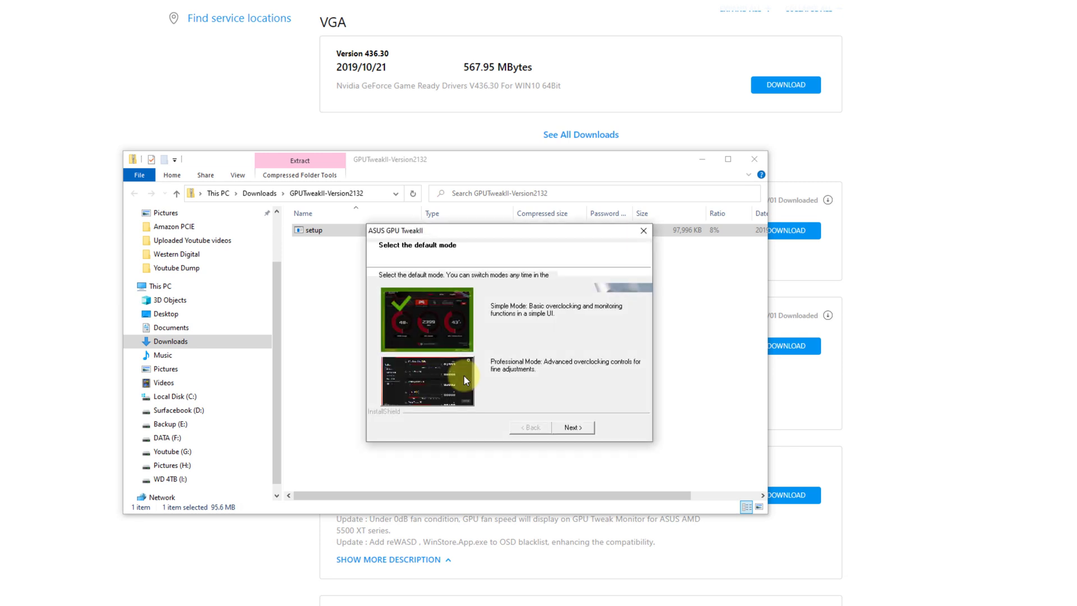
click(571, 428)
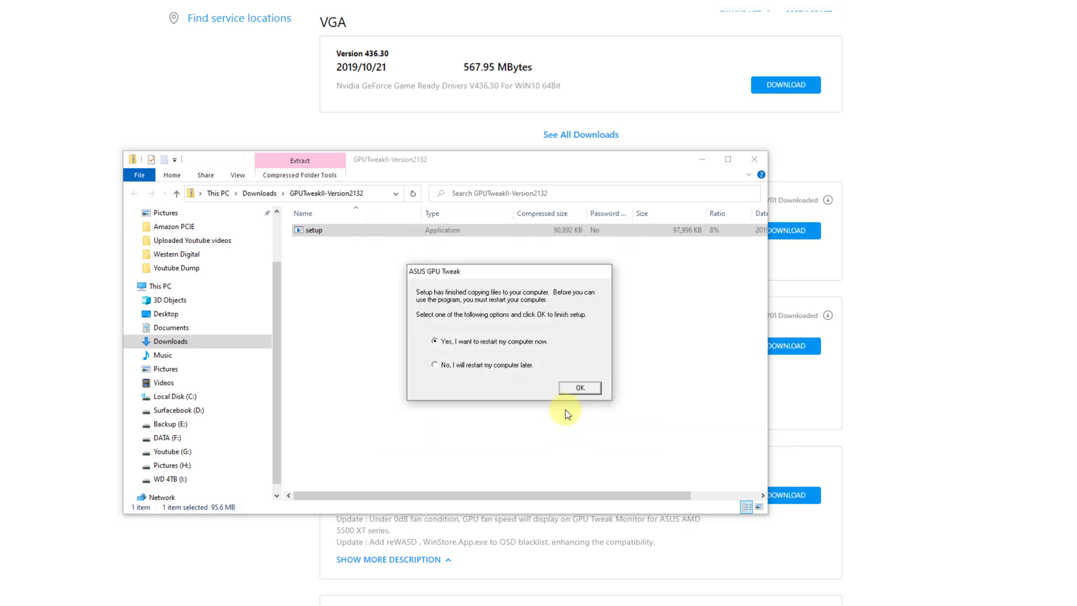
click(511, 370)
click(583, 388)
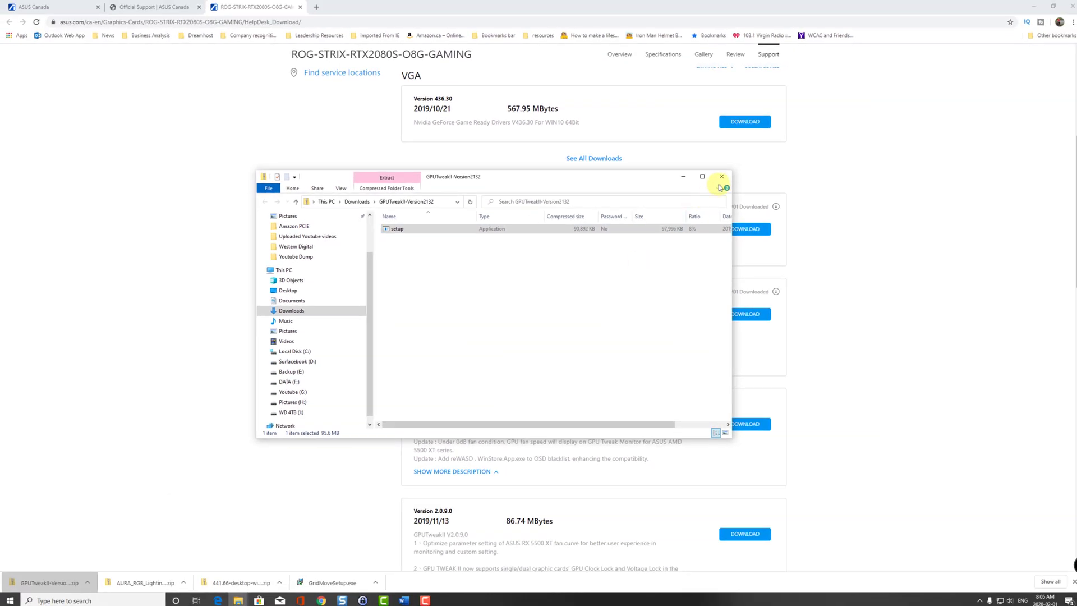
click(742, 166)
Extract the AURA RGB Lighting Control zip in Downloads and run its installer
click(164, 582)
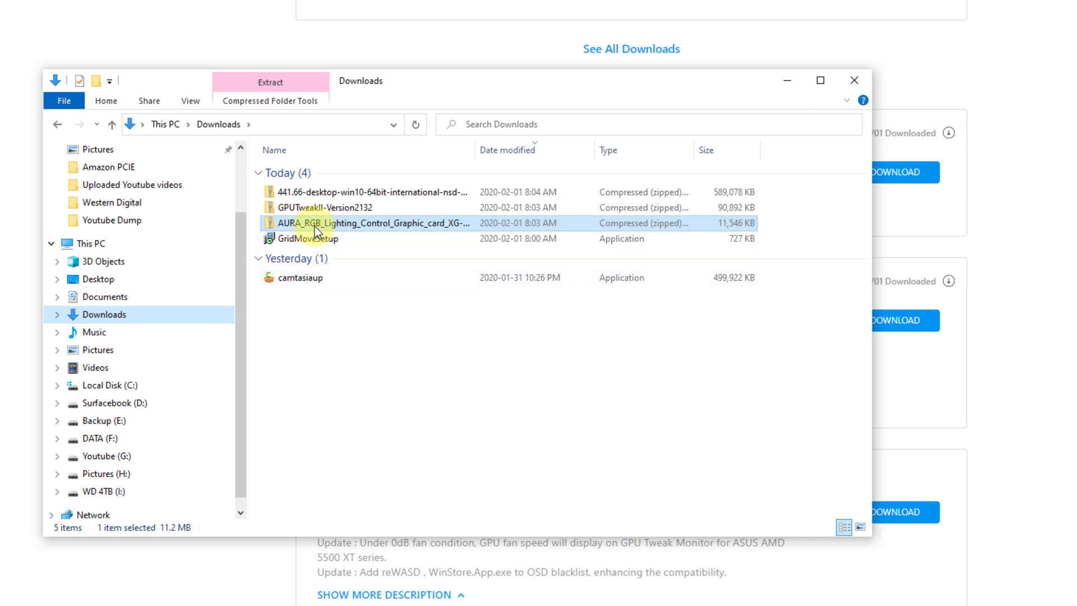
right_click(315, 227)
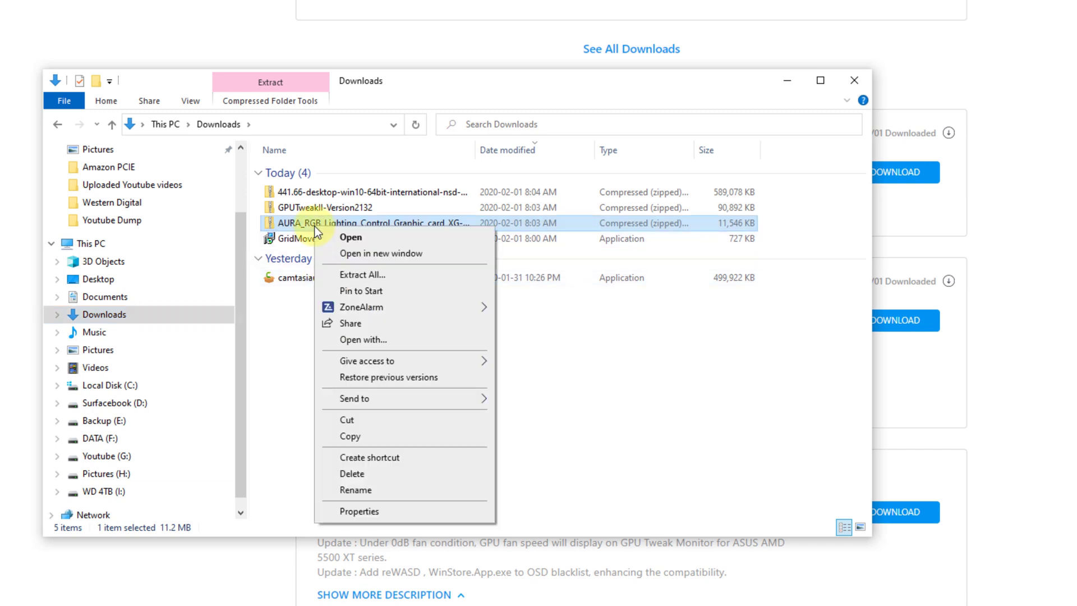
click(398, 276)
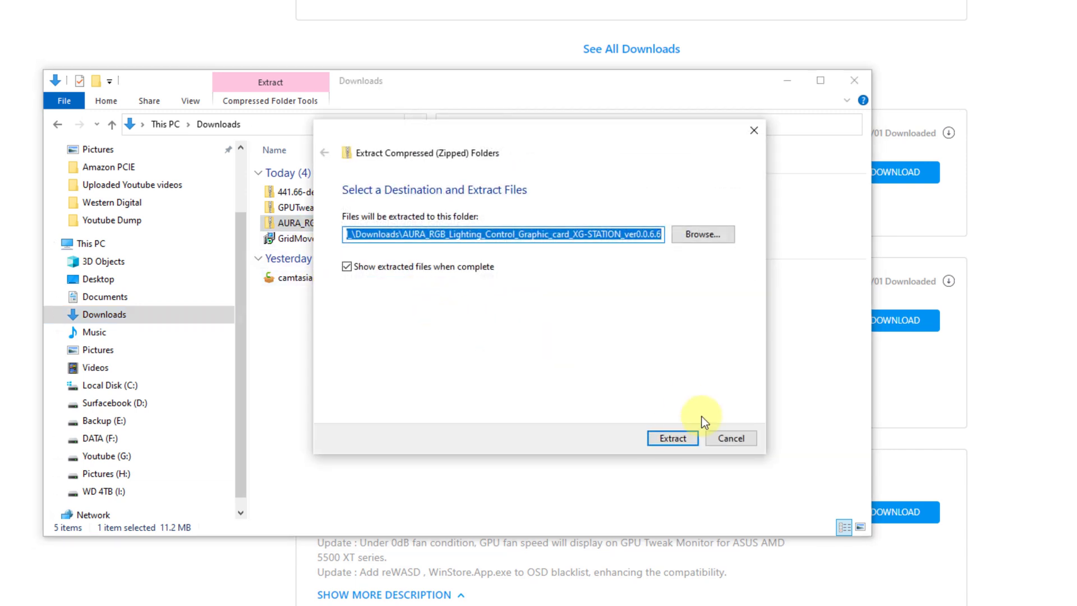
click(674, 438)
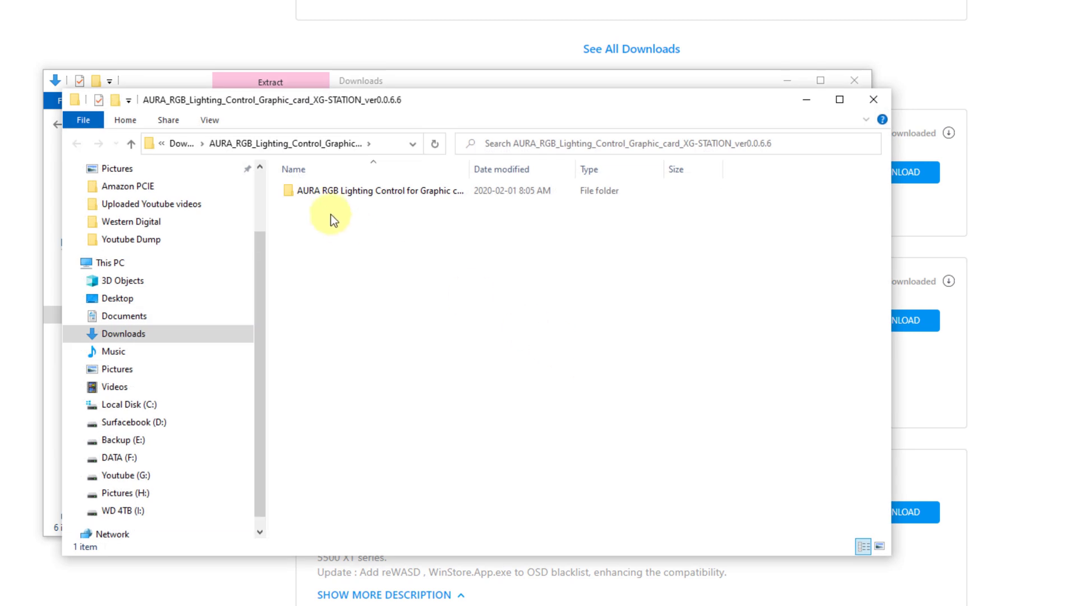
double_click(329, 192)
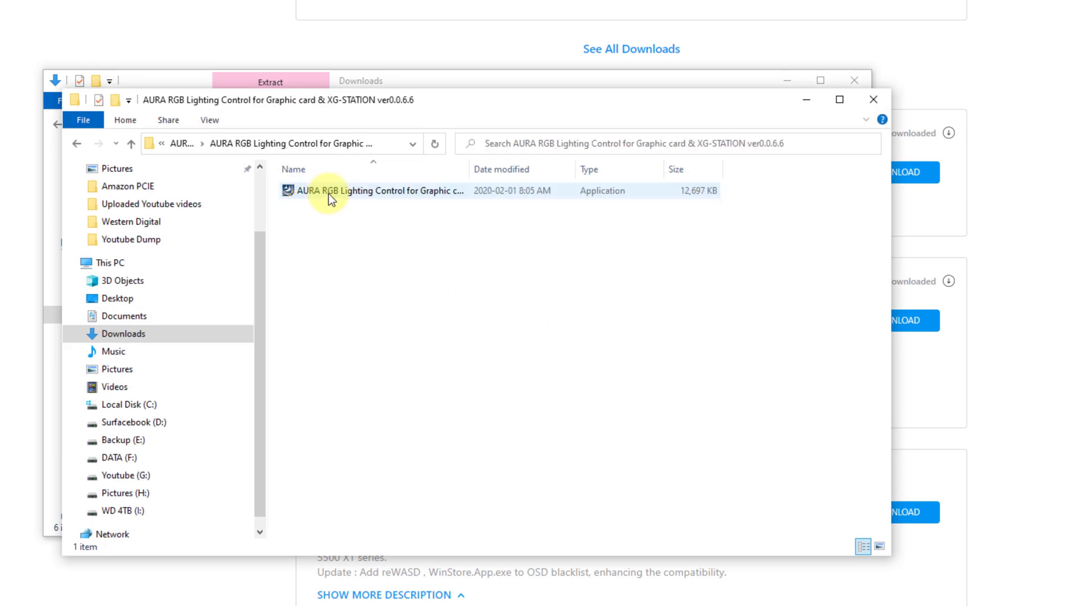
double_click(331, 194)
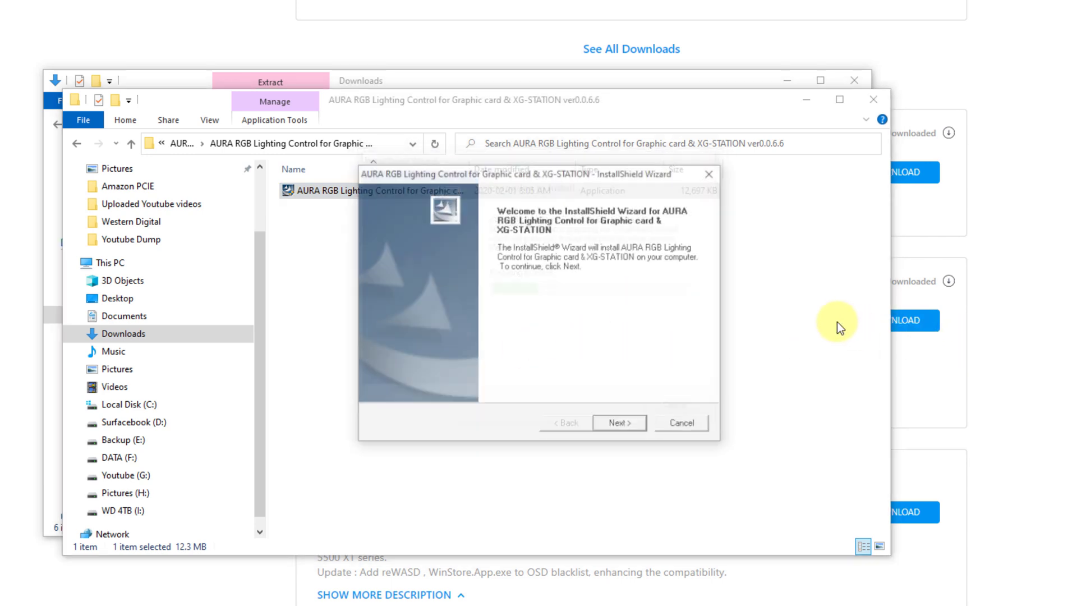
Move past the AURA InstallShield Wizard welcome page
click(621, 423)
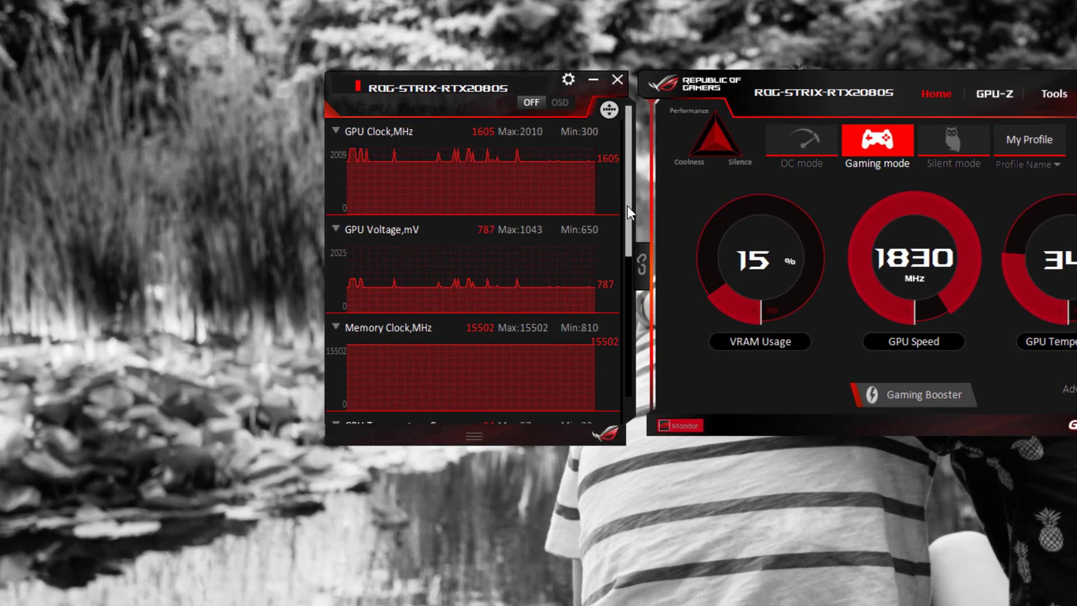
Expand the Monitor panel to full height and open its Rearrange list of monitored items
drag(628, 207, 632, 360)
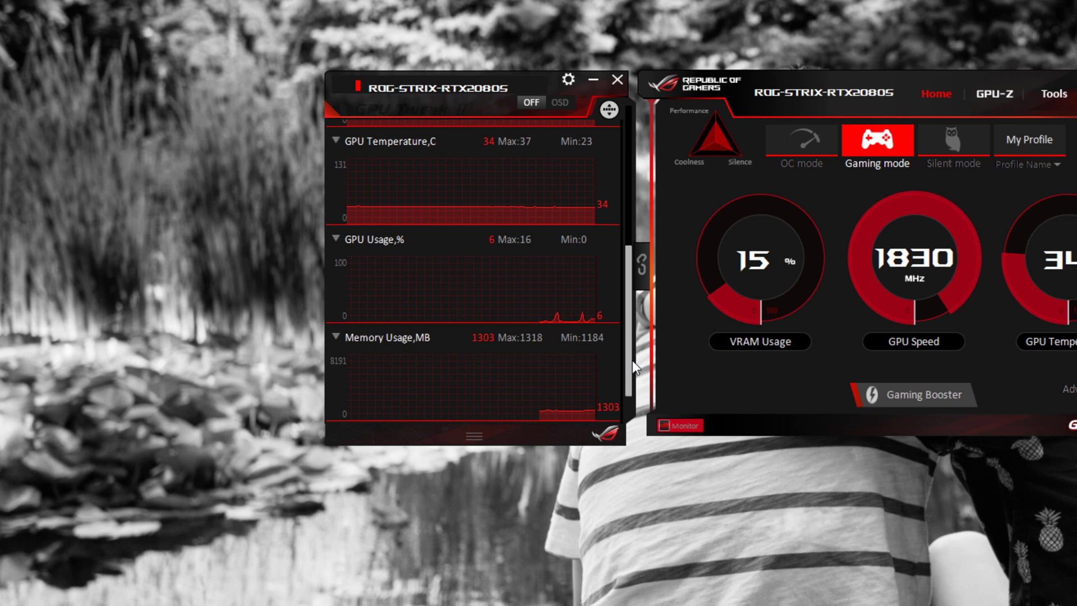
click(478, 438)
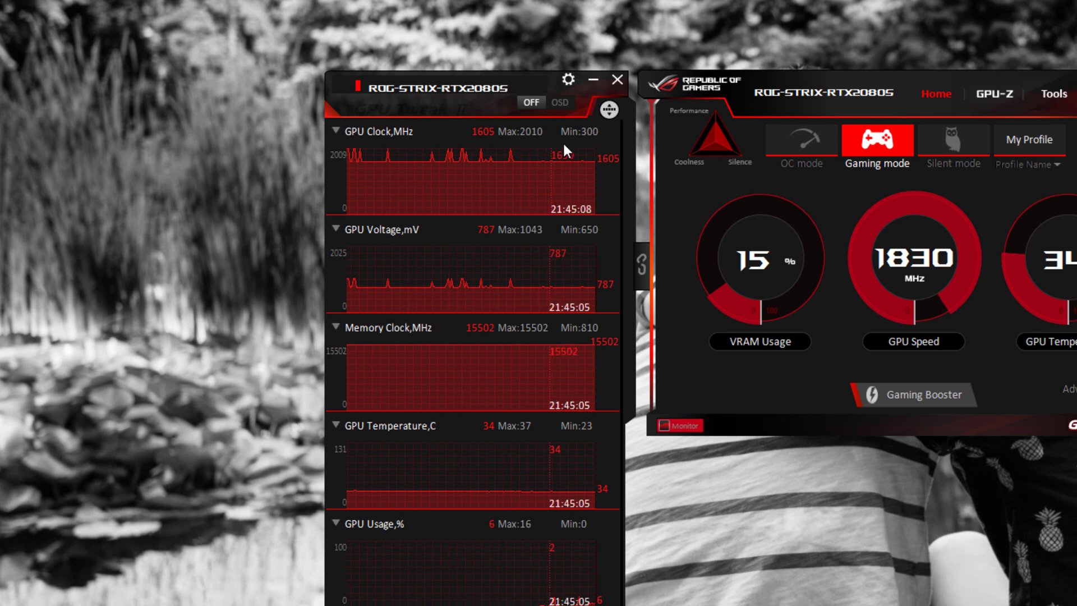
click(609, 108)
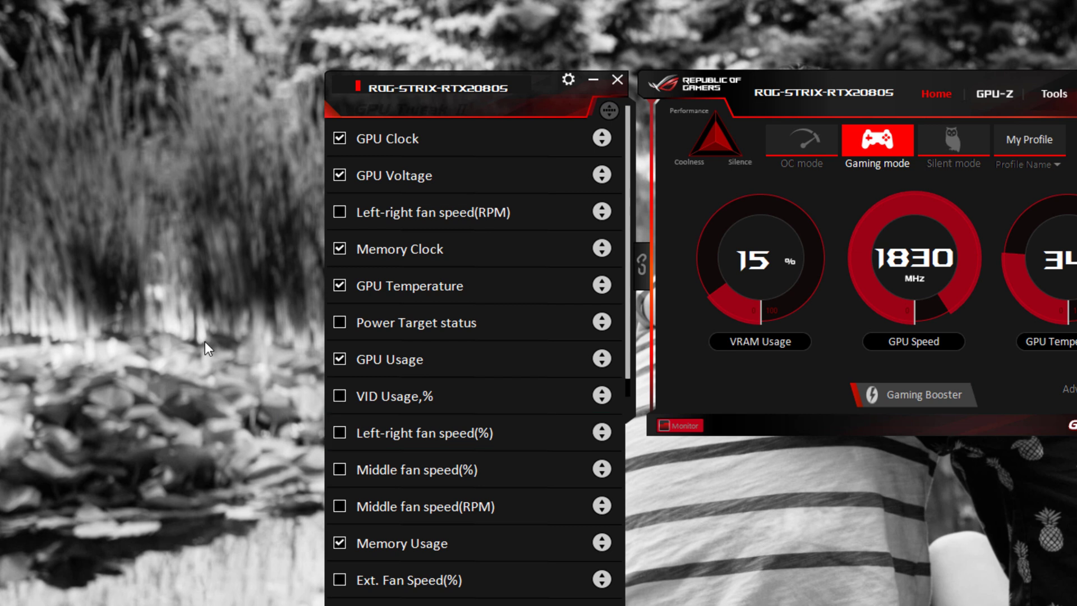
Untick GPU Voltage, move GPU Temperature to the top, and move GPU Usage and Memory Usage up
click(340, 175)
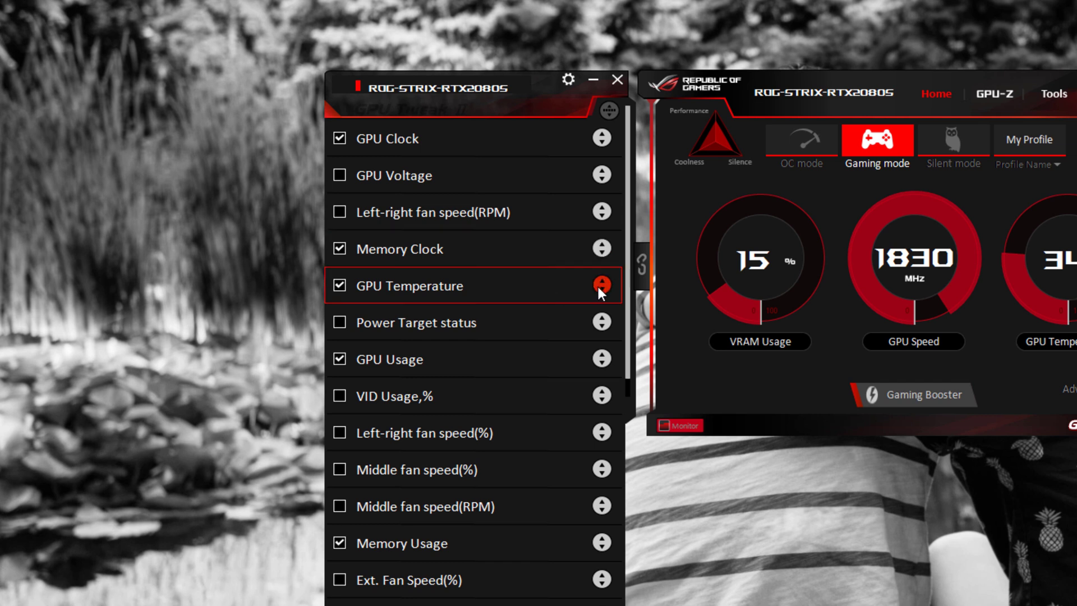
drag(602, 285, 590, 140)
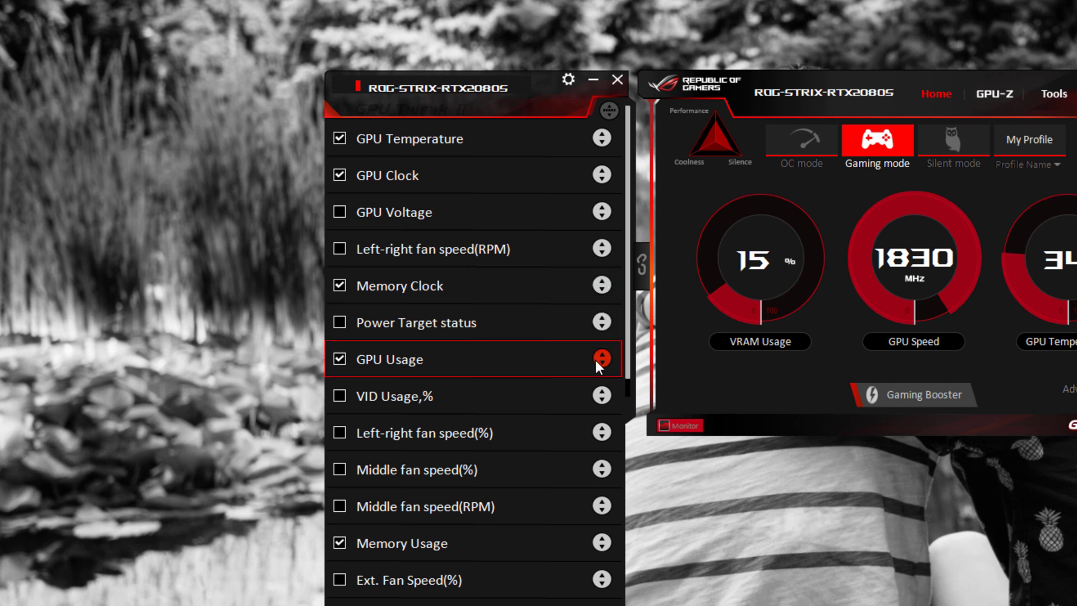
drag(595, 358, 583, 214)
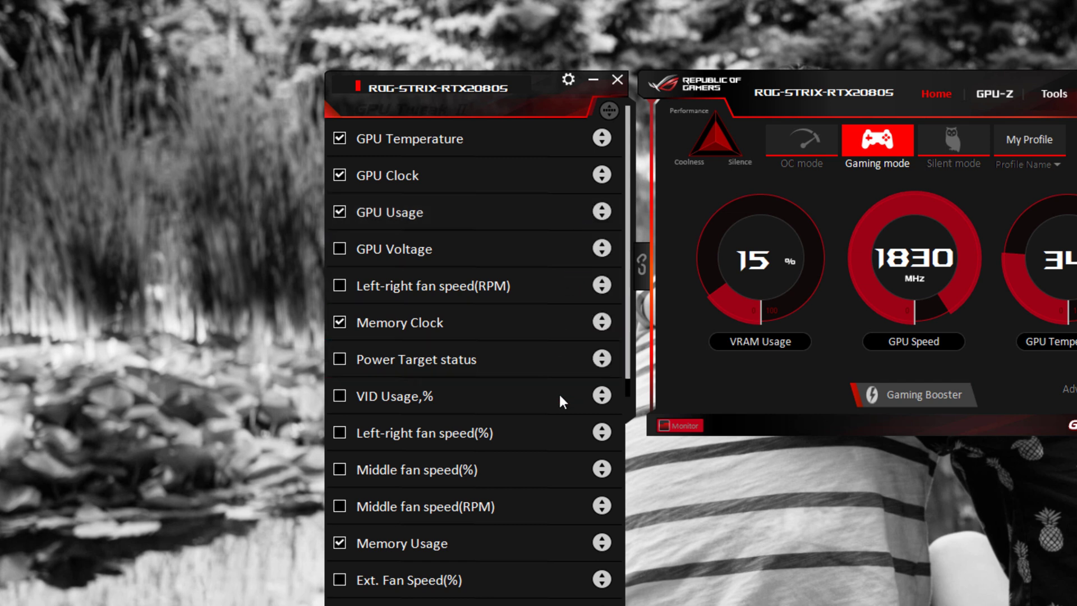
drag(534, 542, 514, 173)
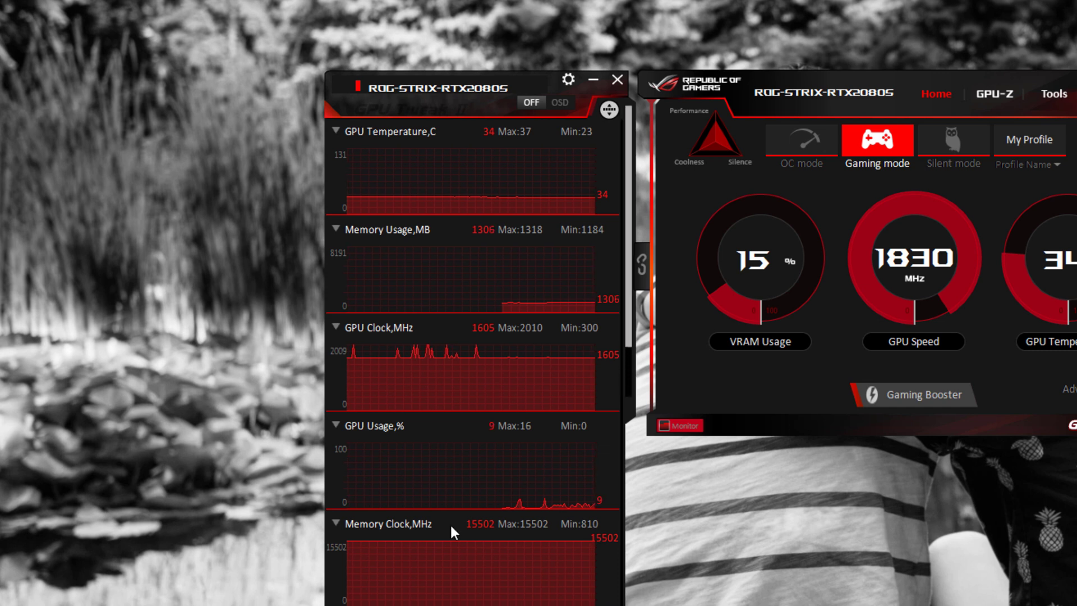
scroll(597, 306, down, 1)
mouse_move(632, 343)
mouse_down()
mouse_move(647, 460)
mouse_move(625, 344)
mouse_up()
scroll(620, 341, down, 1)
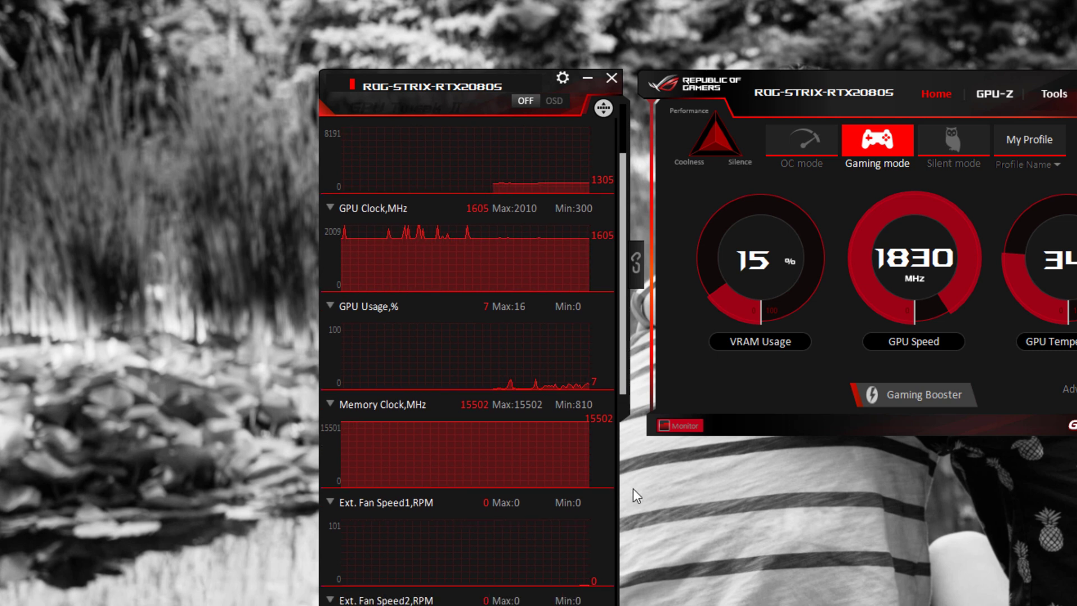
scroll(640, 548, up, 1)
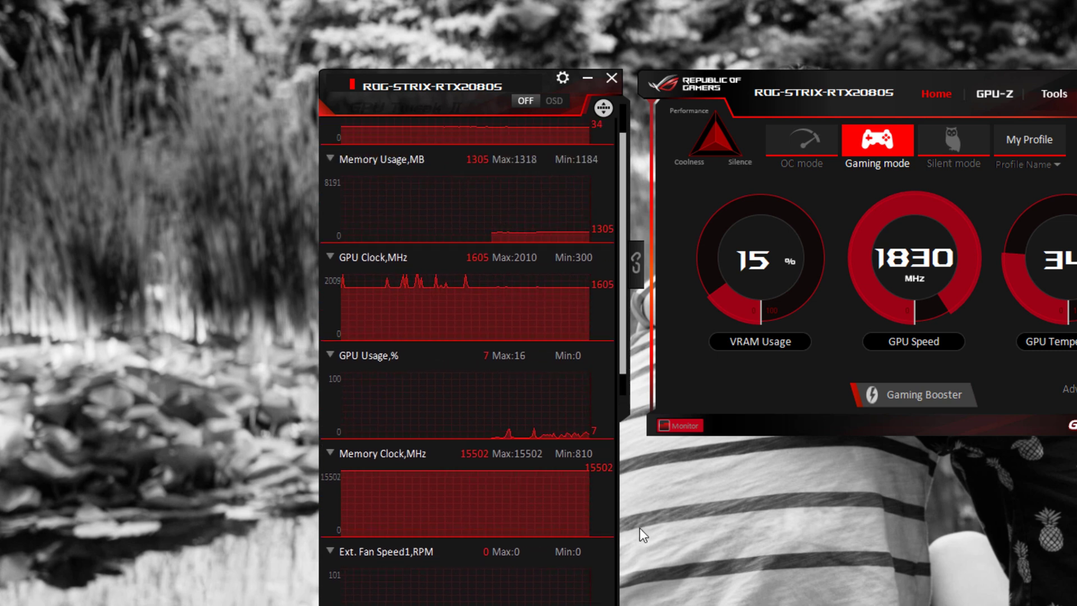
scroll(639, 527, up, 1)
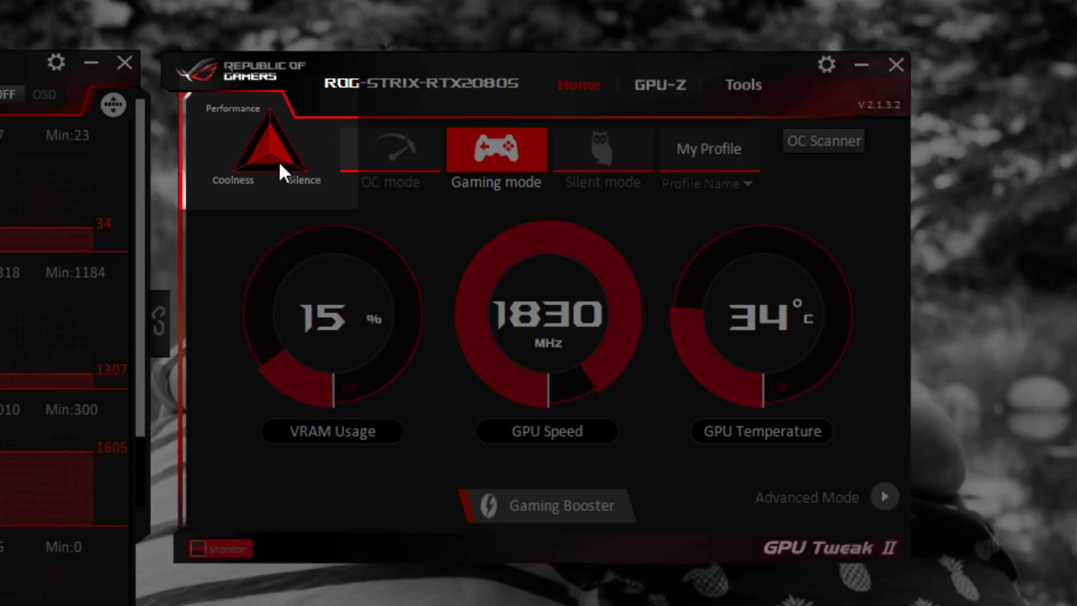
Switch through OC and Gaming modes to Silent mode, with the GPU gauge at 1800 MHz
click(382, 149)
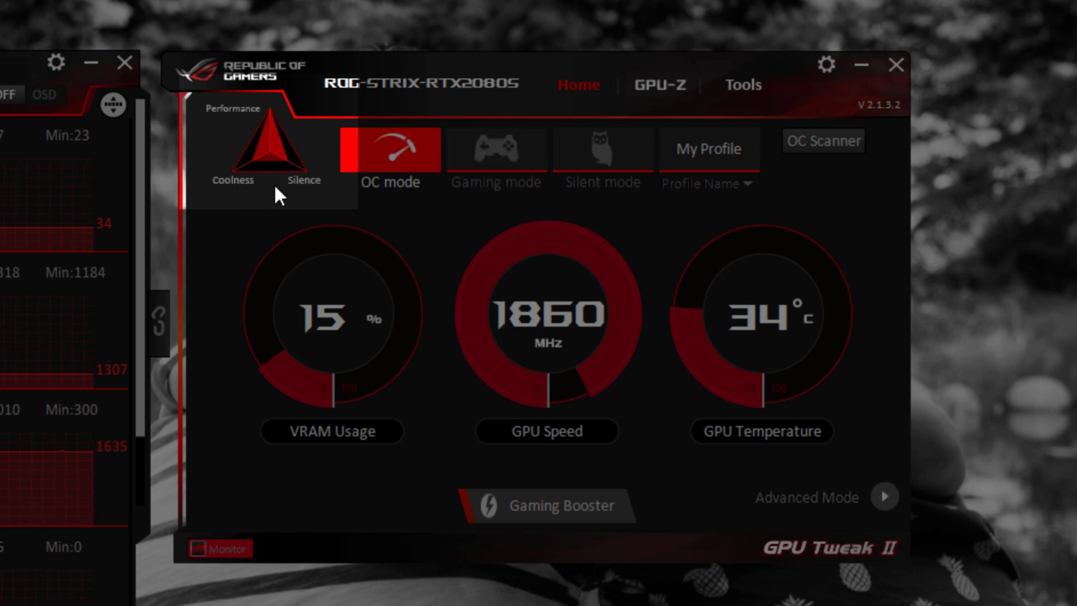
click(480, 152)
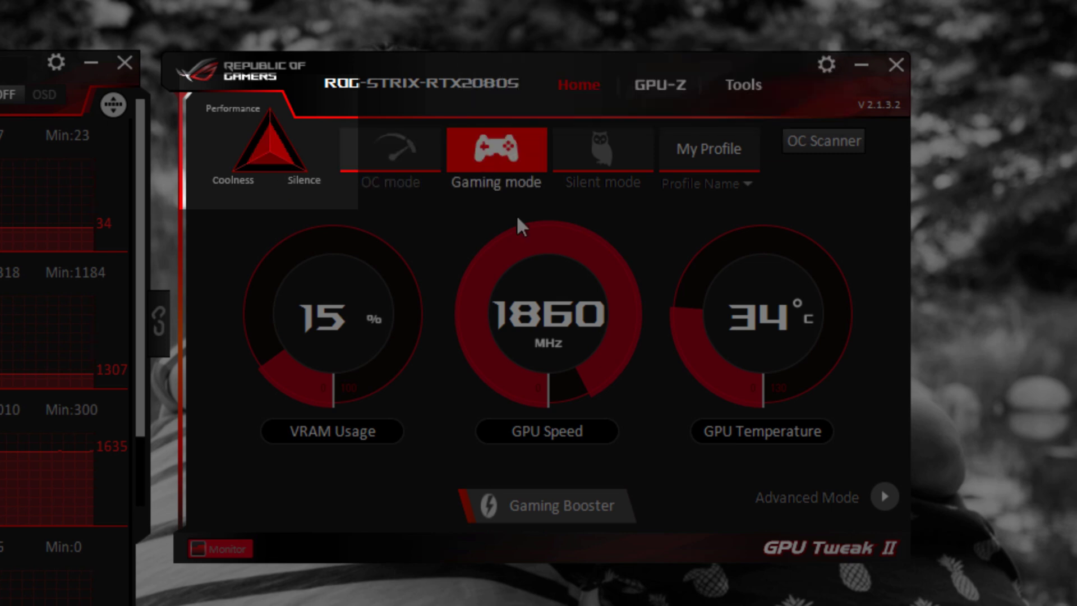
click(601, 149)
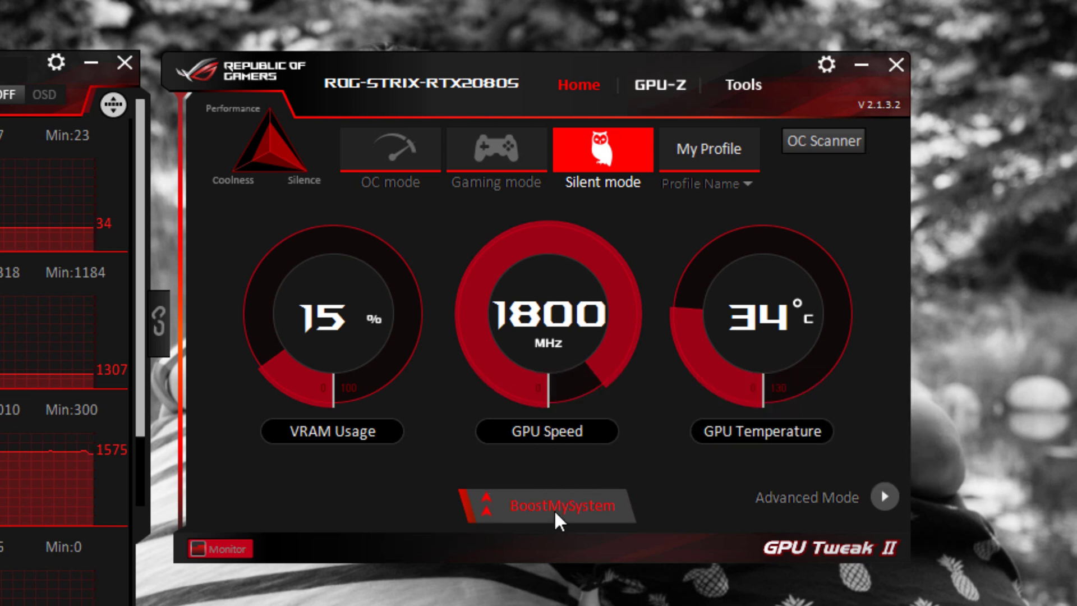
mouse_move(489, 513)
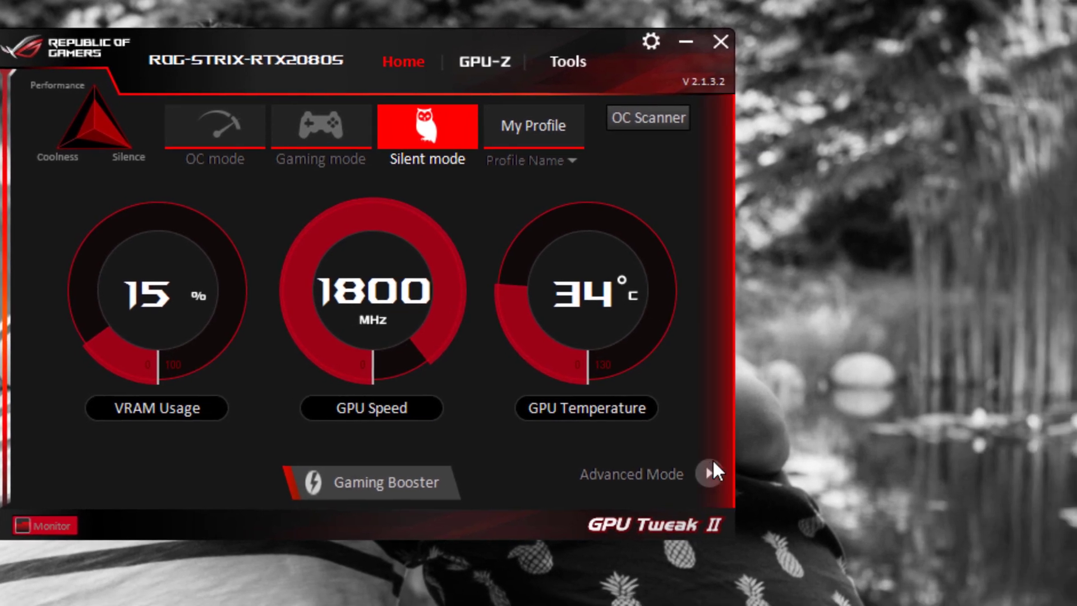
mouse_move(788, 478)
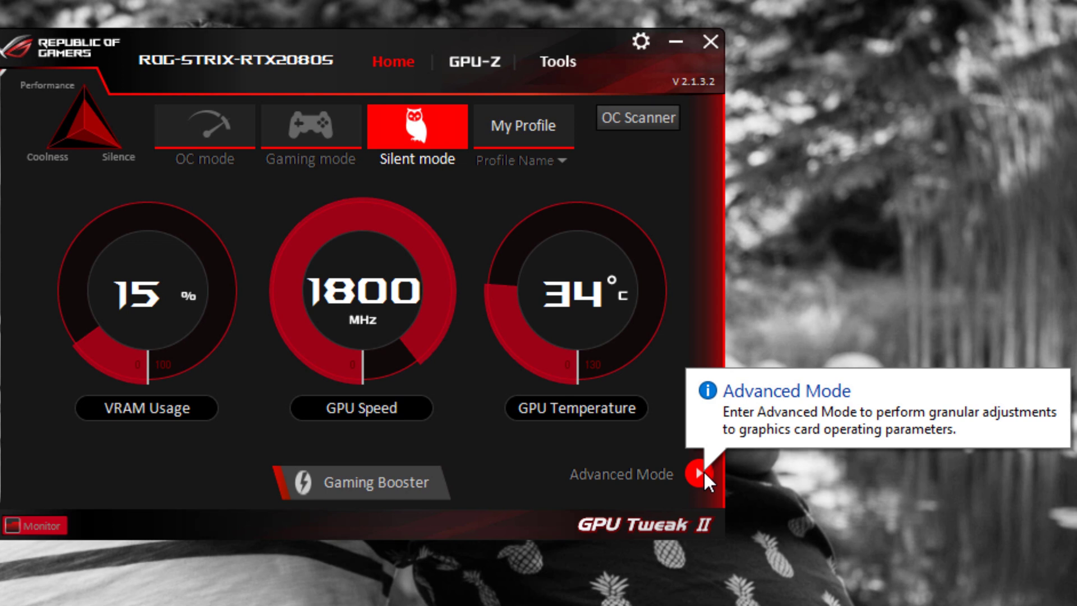
click(703, 471)
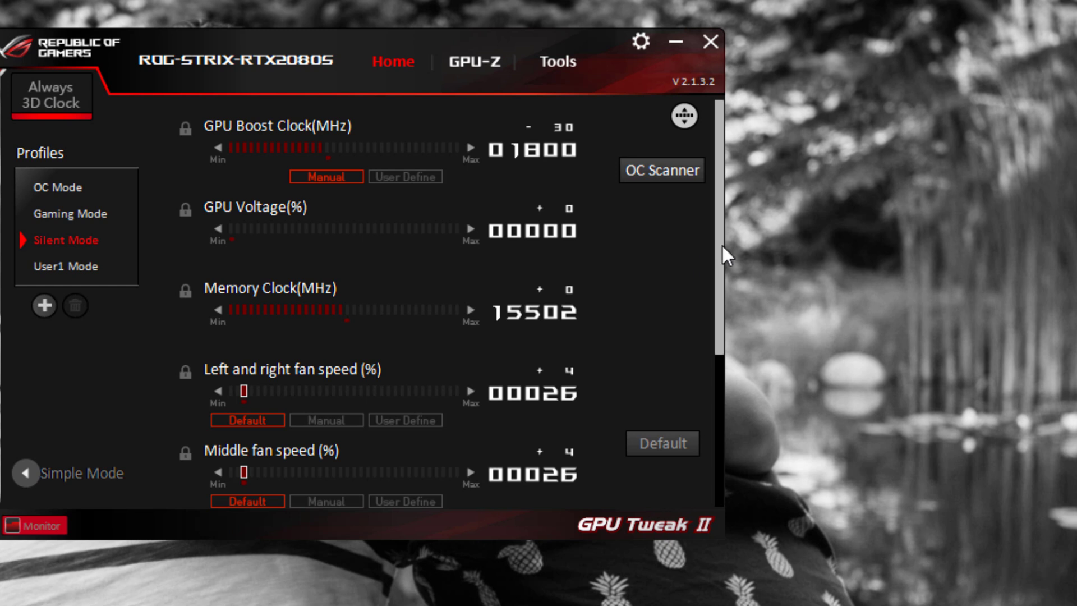
drag(723, 247, 714, 386)
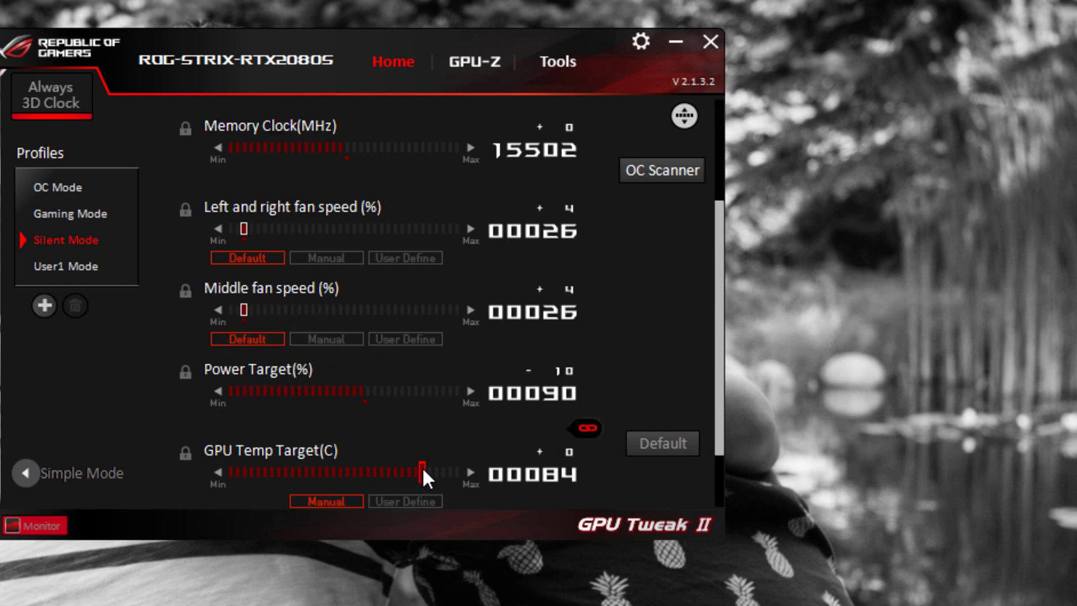
mouse_move(422, 467)
scroll(628, 263, down, 1)
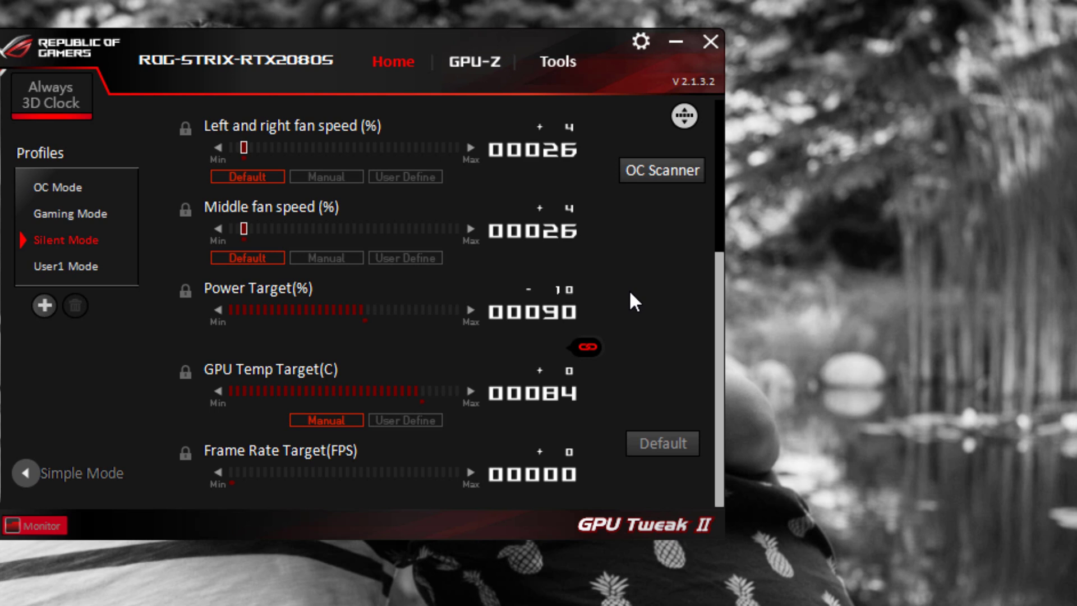
scroll(629, 292, up, 3)
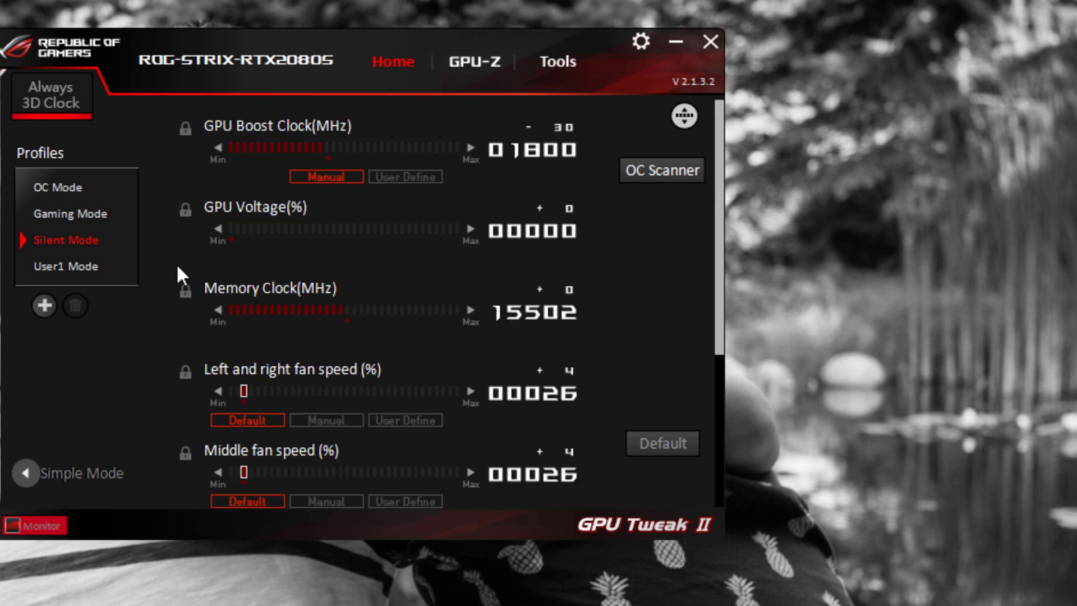
Compare the Gaming and OC Mode profile values, then return to Simple Mode with Gaming mode active
click(72, 214)
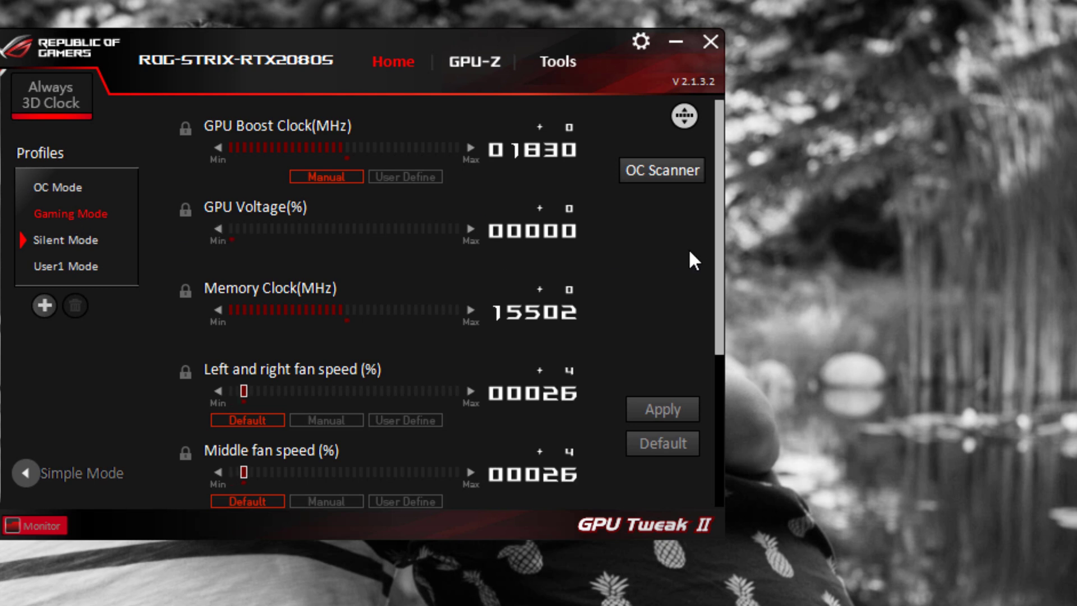
scroll(689, 259, down, 3)
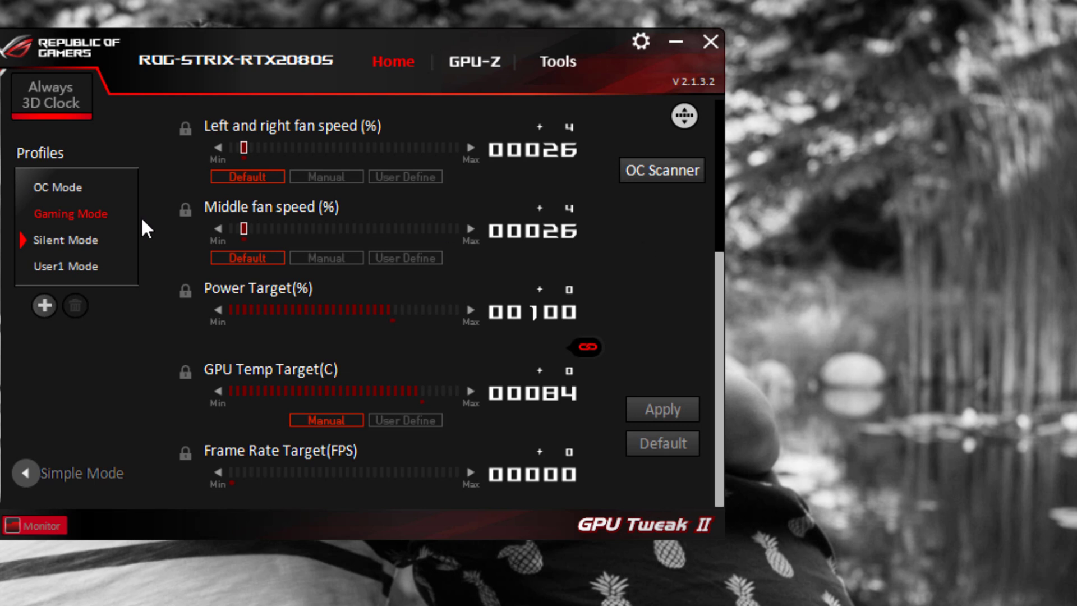
click(65, 187)
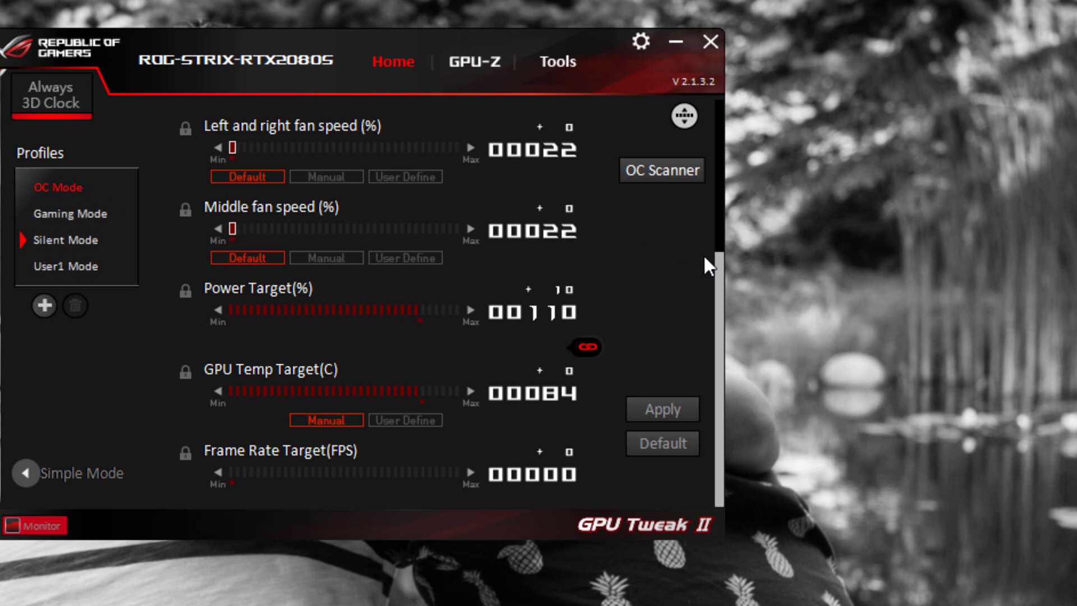
scroll(702, 271, up, 3)
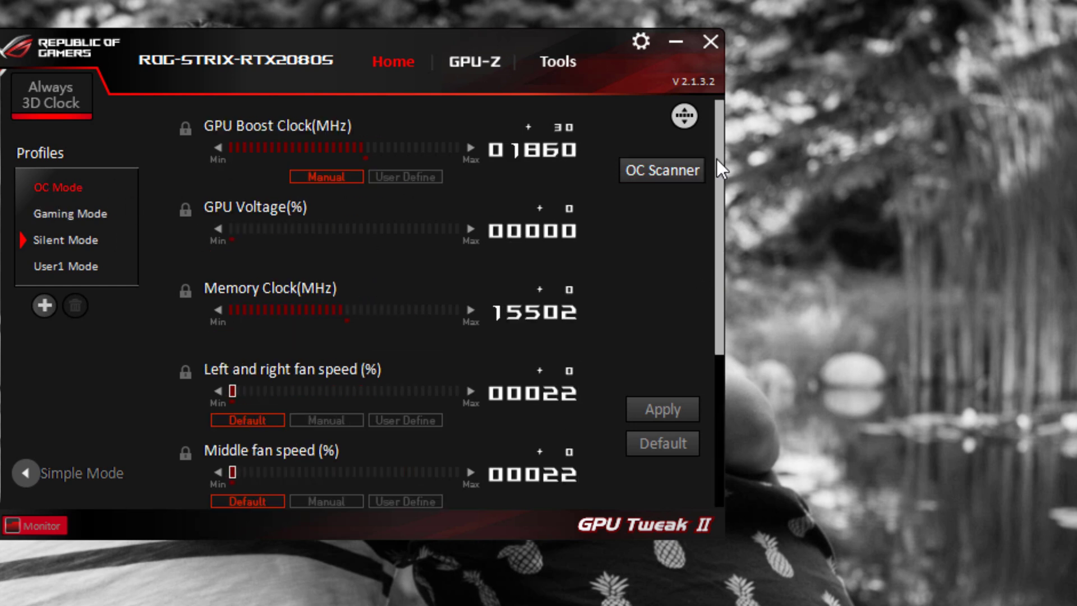
drag(717, 159, 725, 306)
drag(722, 297, 711, 161)
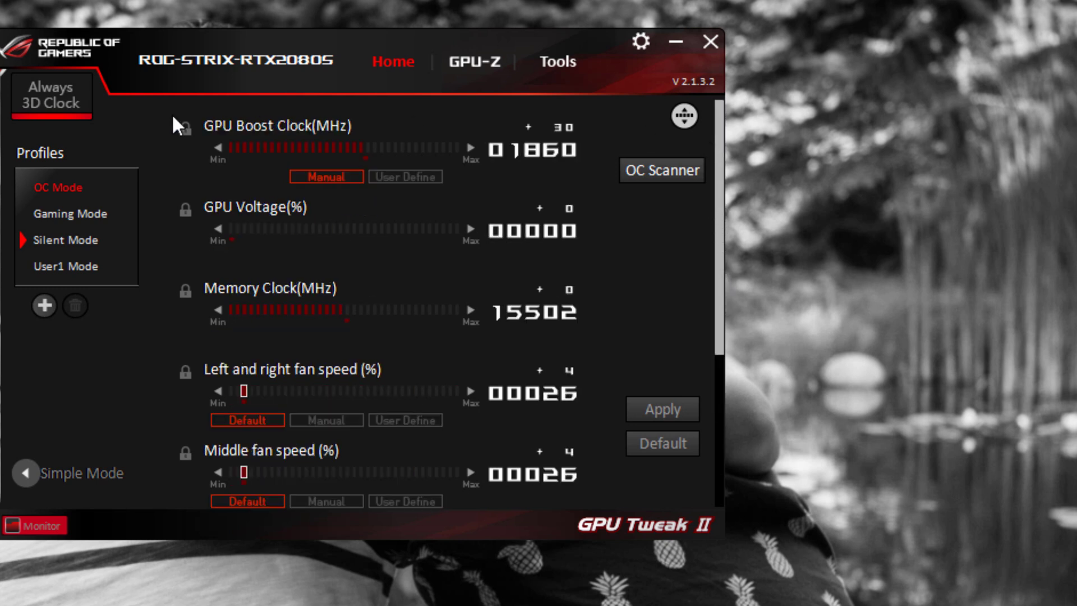
click(27, 473)
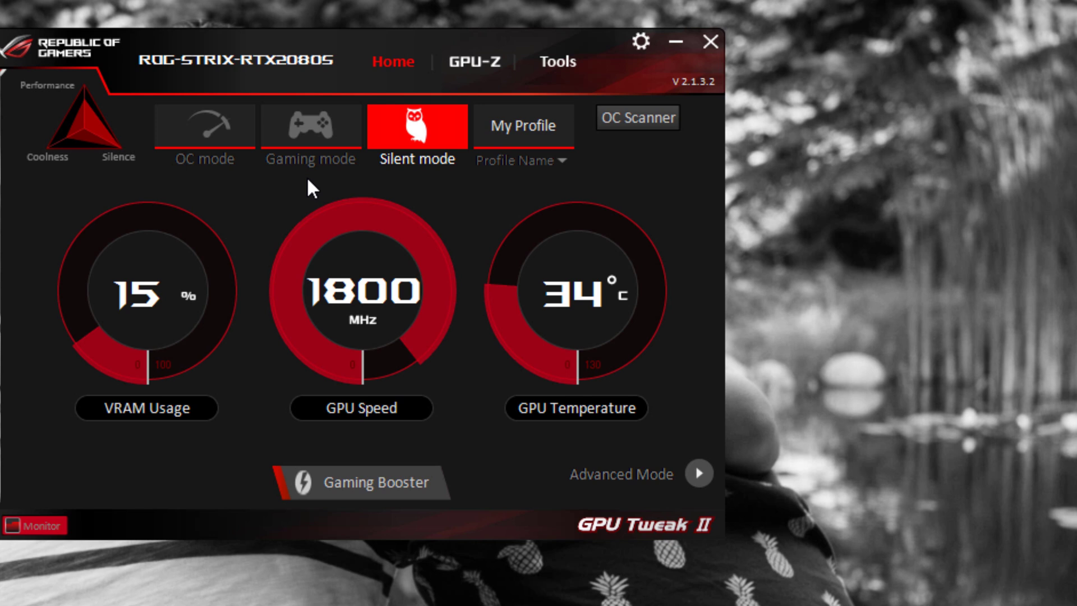
click(316, 126)
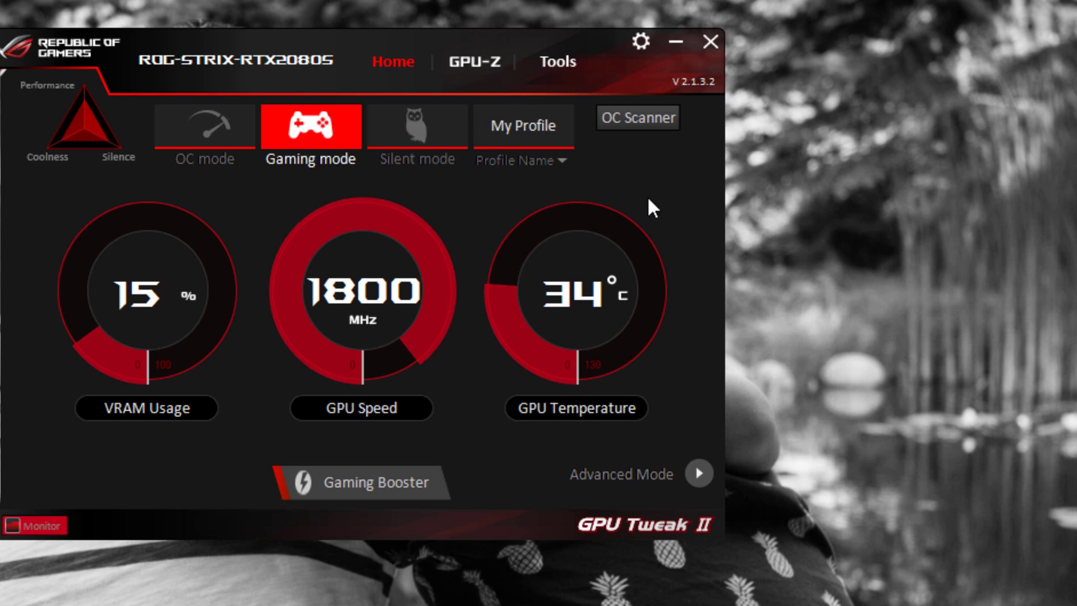
Show the GPU-Z page with the RTX 2080 SUPER's driver and VBIOS details
click(472, 61)
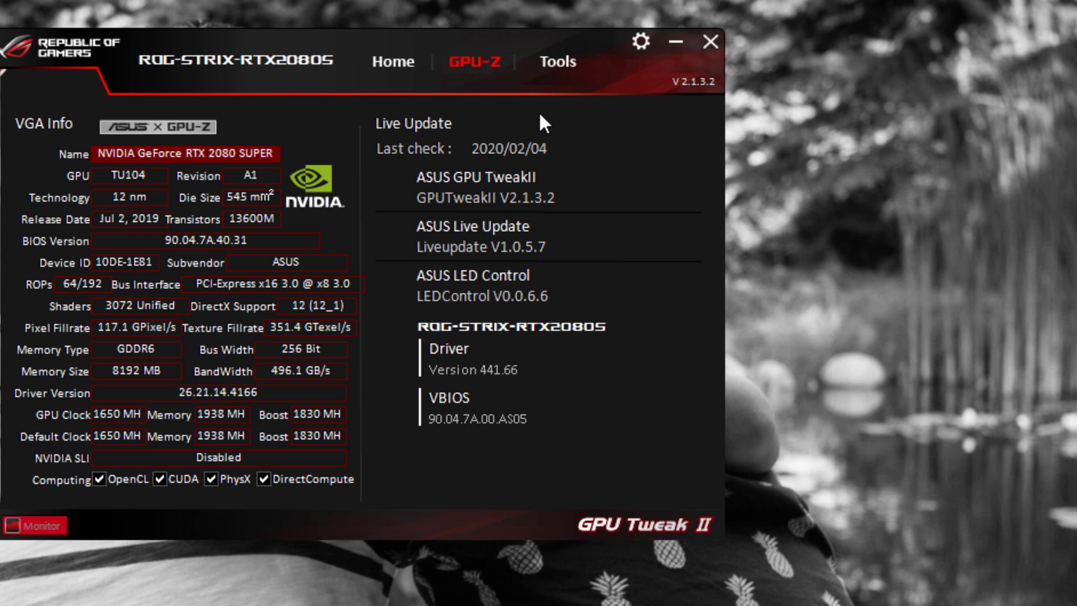
Launch AURA from Tools, preview Breathing, Strobing and Color Cycle, then set static blue
click(561, 64)
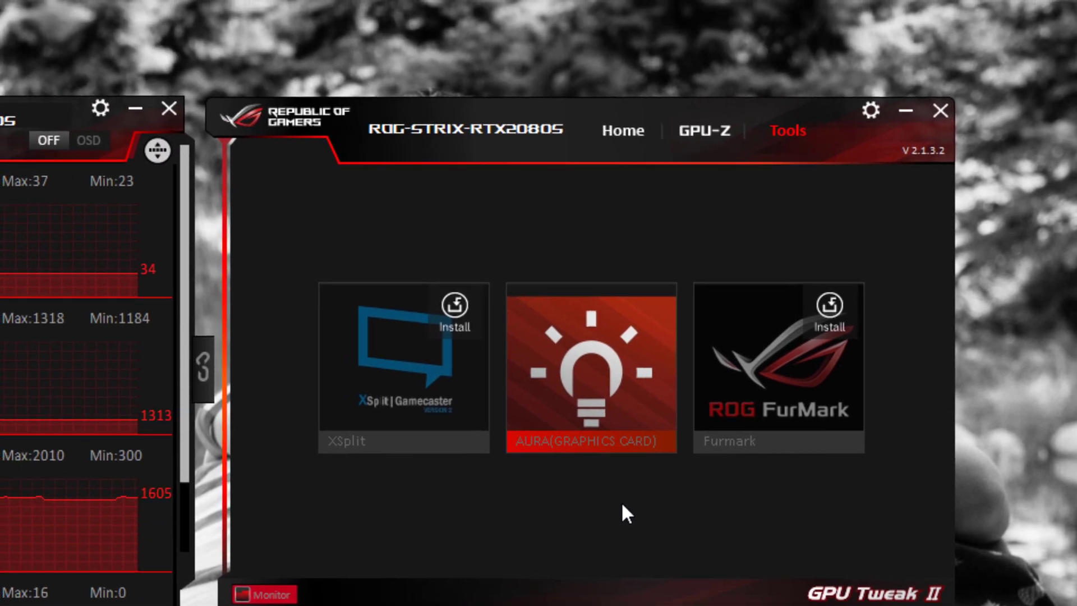
mouse_move(377, 371)
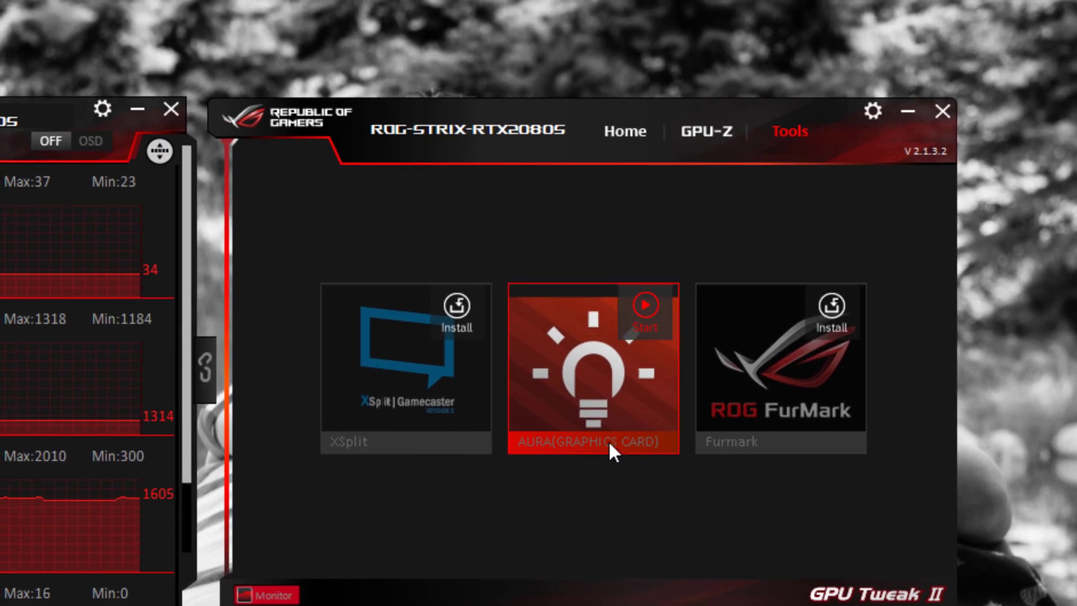
click(594, 362)
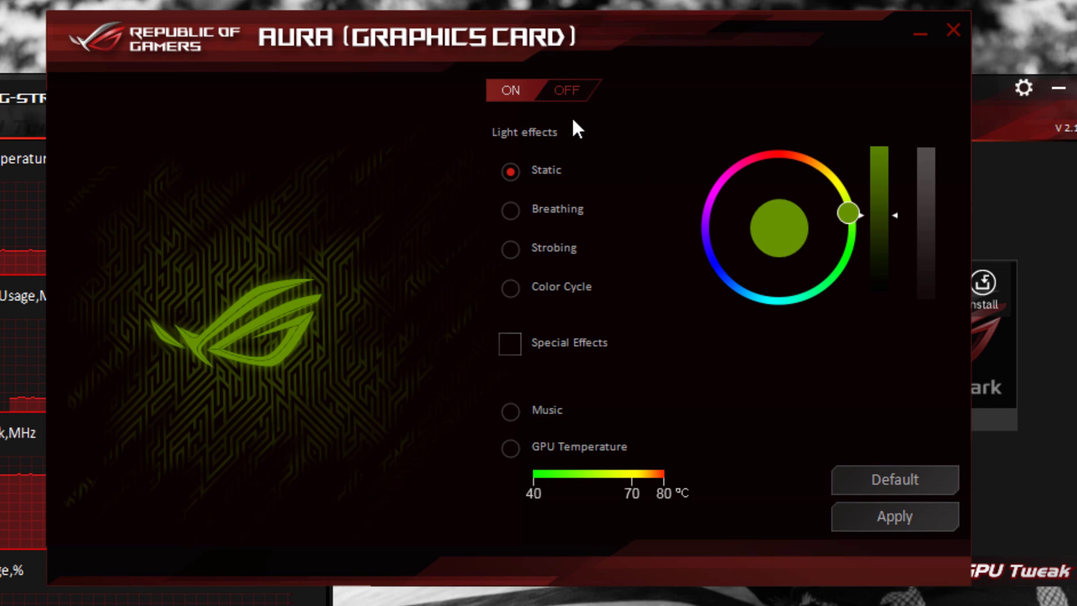
click(517, 212)
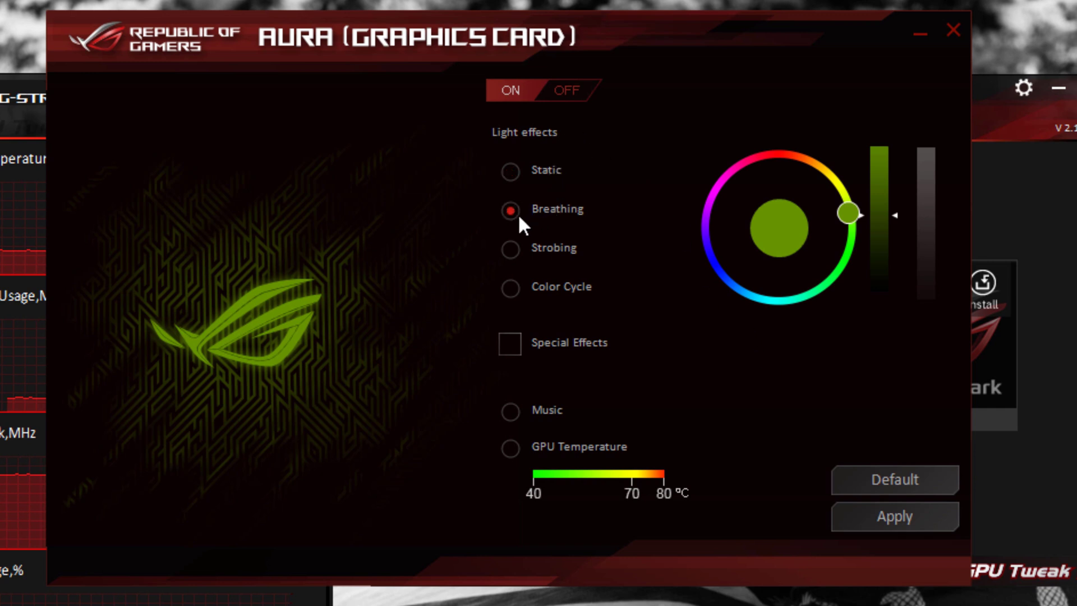
click(516, 257)
click(520, 287)
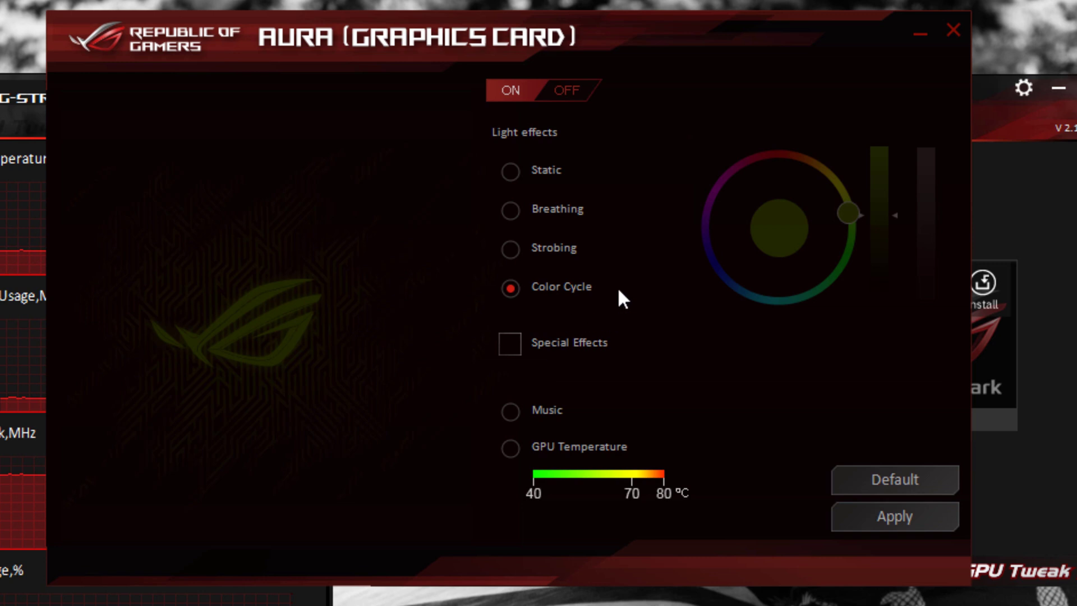
click(510, 173)
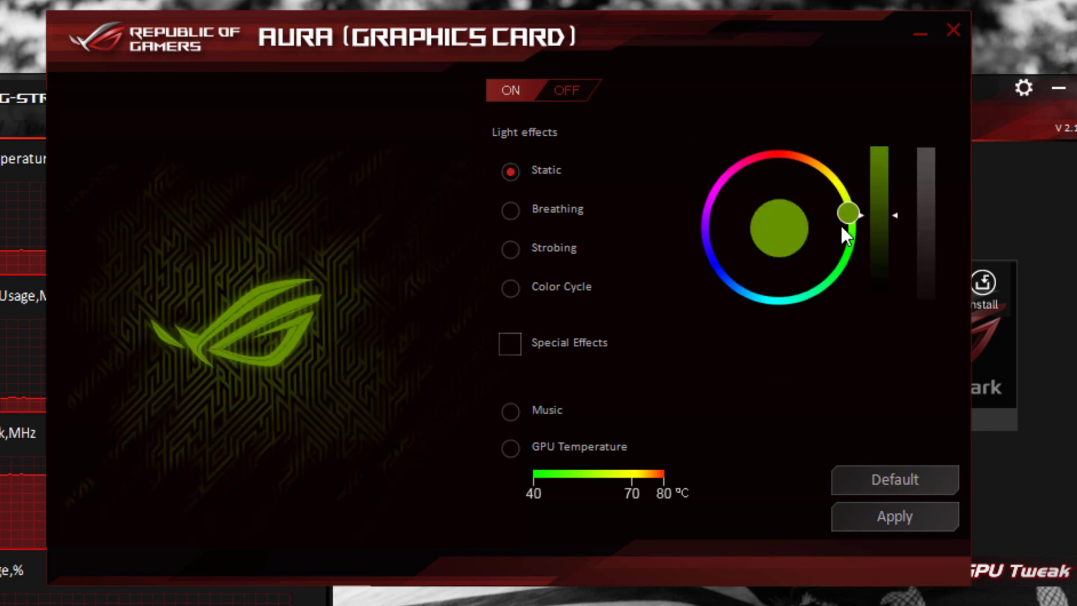
drag(842, 225, 733, 296)
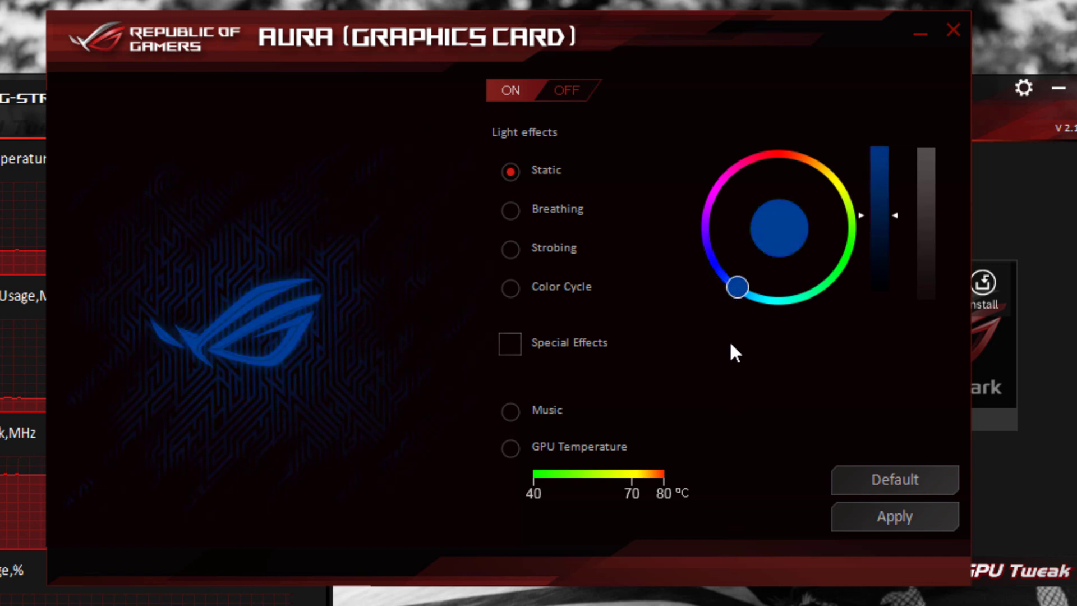
Apply the GPU Temperature special lighting effect and close the AURA window
click(513, 345)
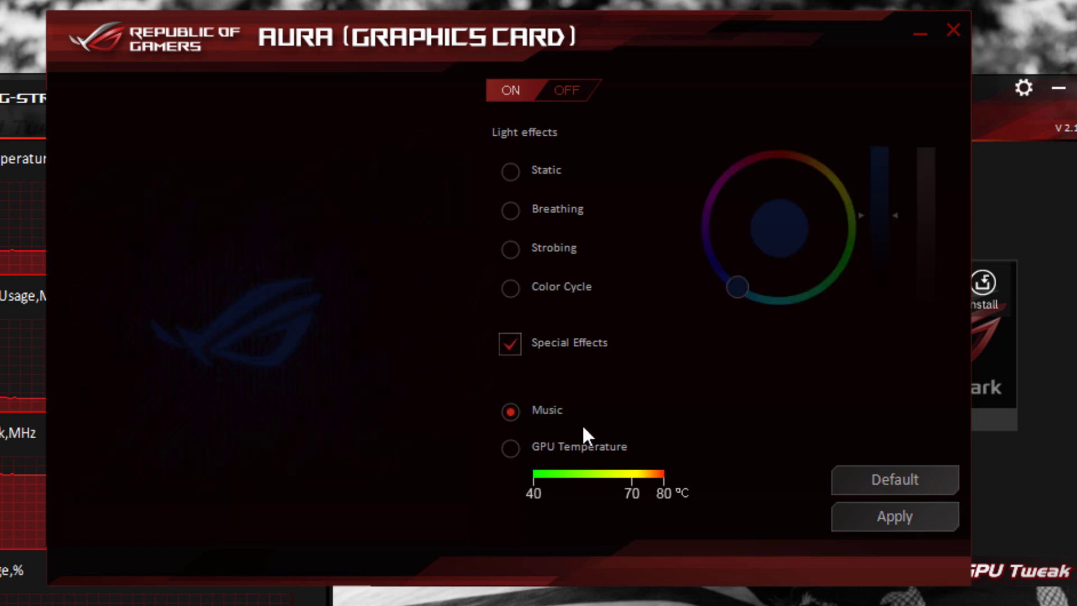
click(511, 448)
drag(561, 475, 610, 478)
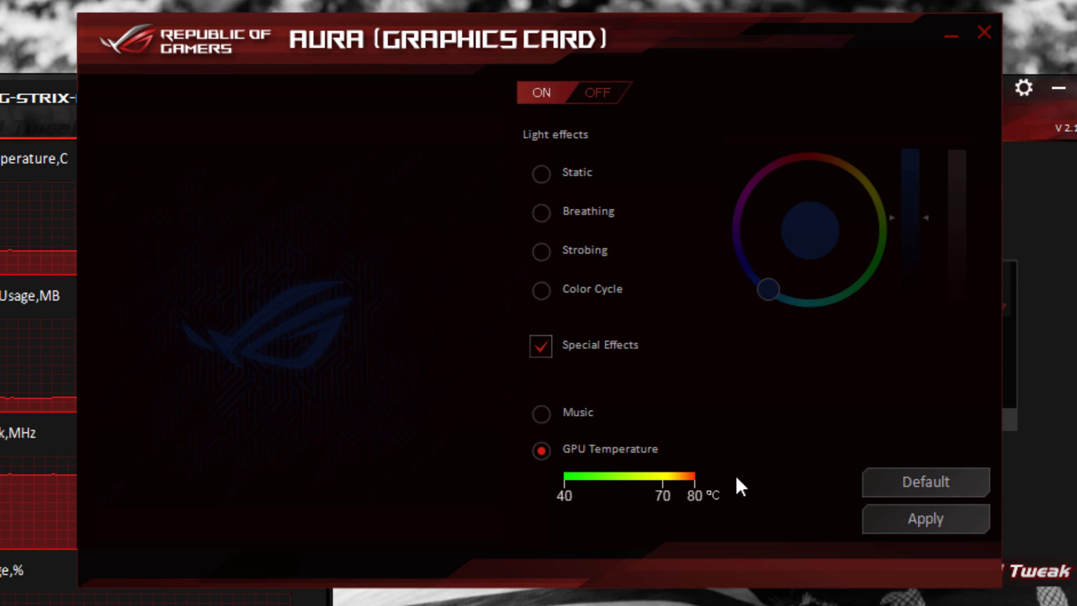
click(943, 519)
click(982, 33)
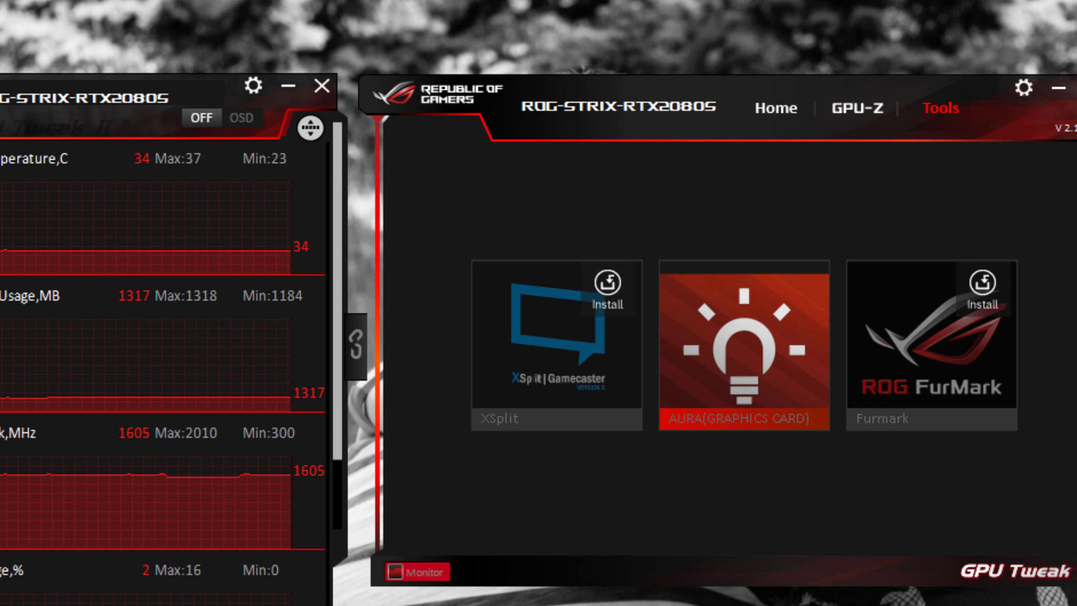